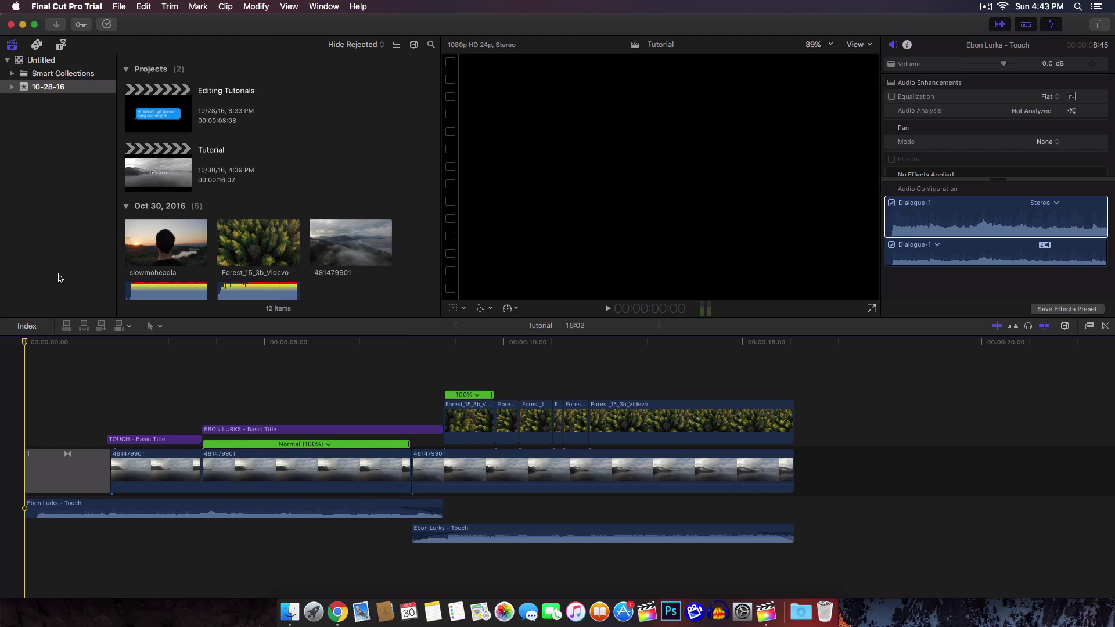
Scrub the playhead back and forth through the opening seconds of the foggy lake shot
drag(46, 343, 68, 345)
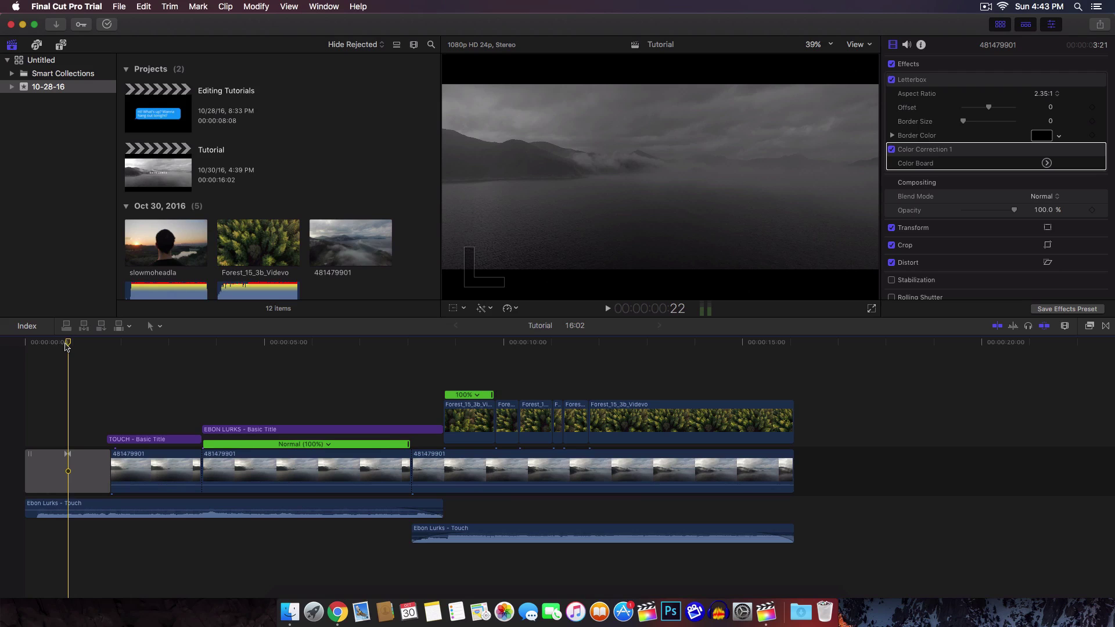
drag(67, 345, 81, 345)
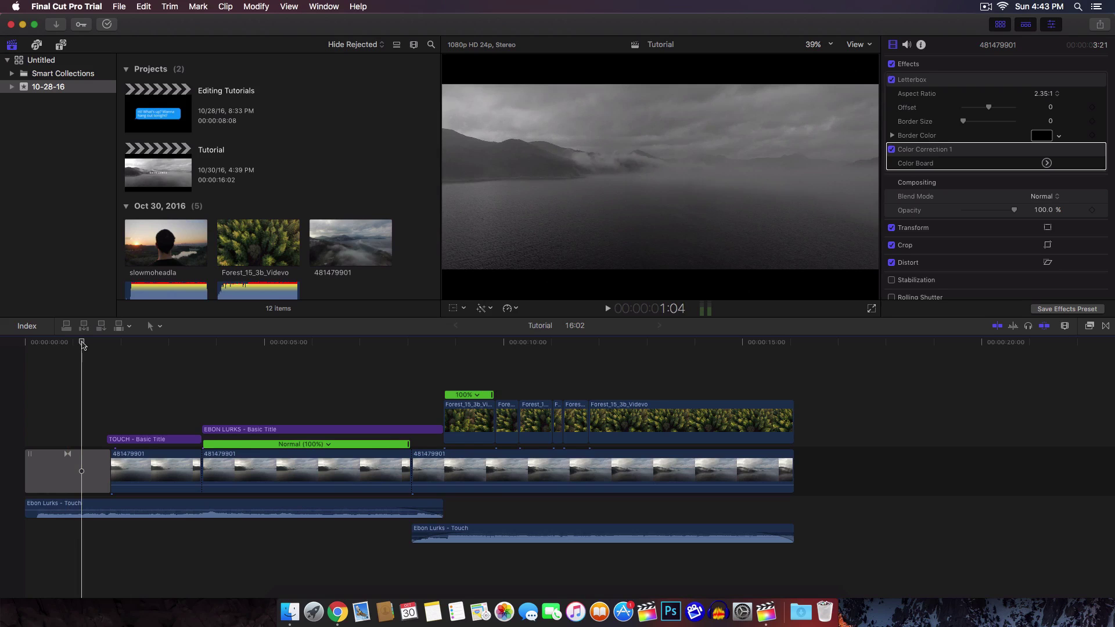
mouse_move(81, 345)
mouse_down()
mouse_move(57, 345)
mouse_move(79, 345)
mouse_up()
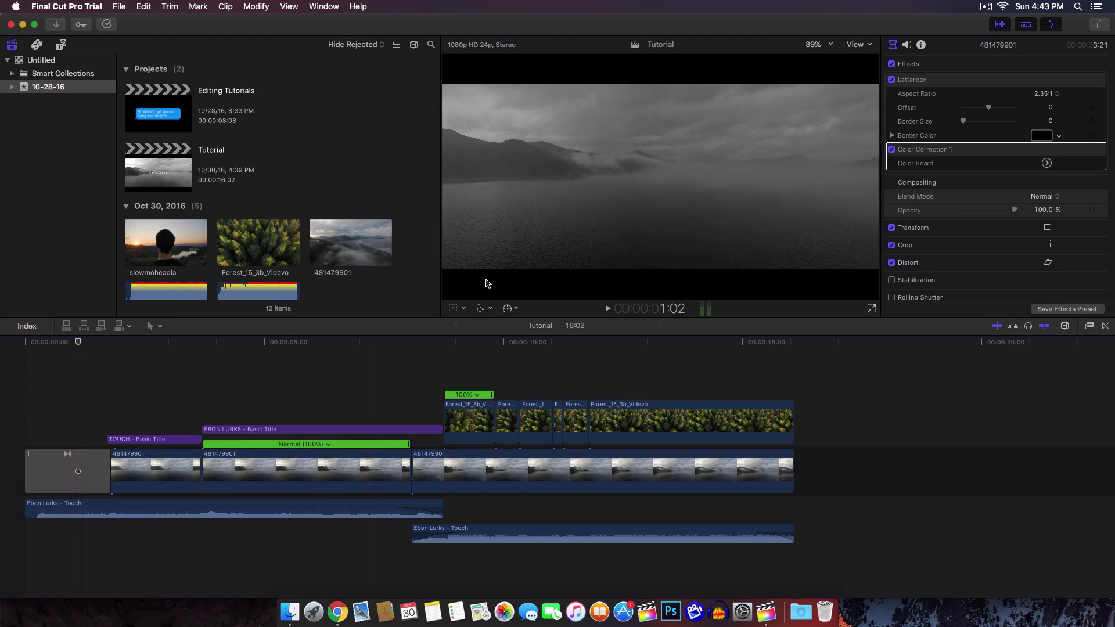
drag(78, 345, 69, 346)
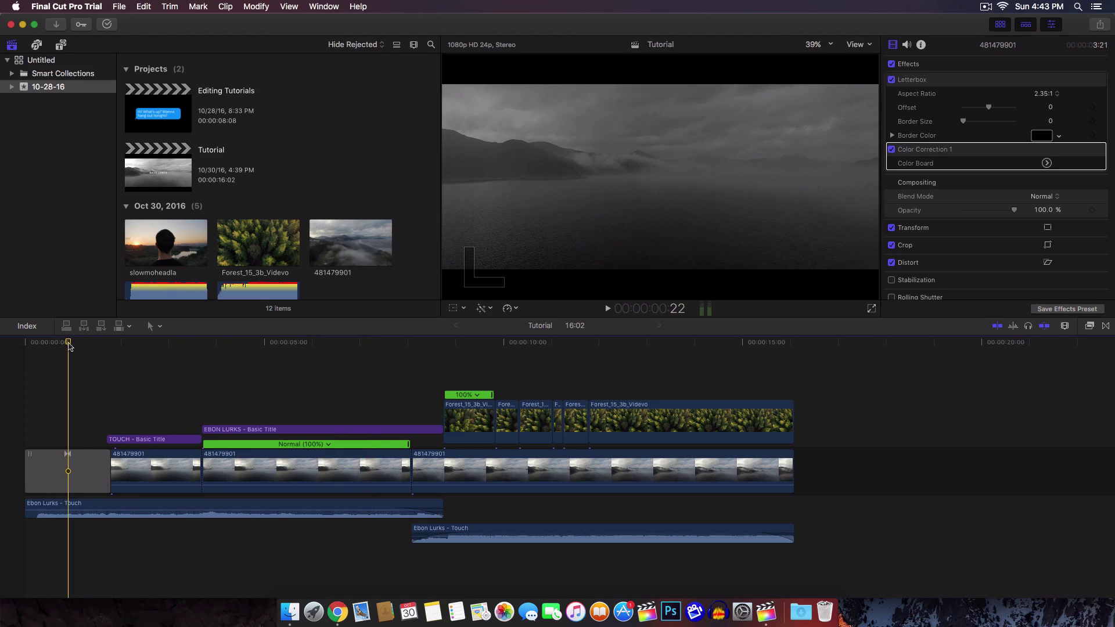
mouse_move(69, 346)
mouse_down()
mouse_move(97, 347)
mouse_move(71, 349)
mouse_up()
Scrub ahead over the EBON LURKS title, then back to settle on the TOUCH title
drag(72, 349, 430, 356)
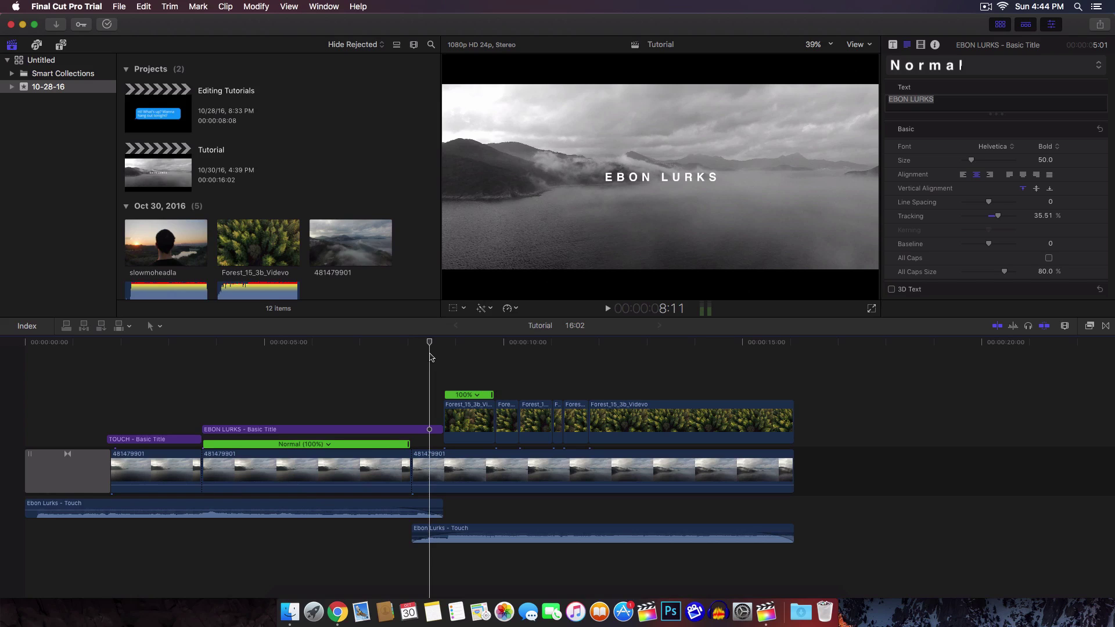
drag(431, 357, 372, 345)
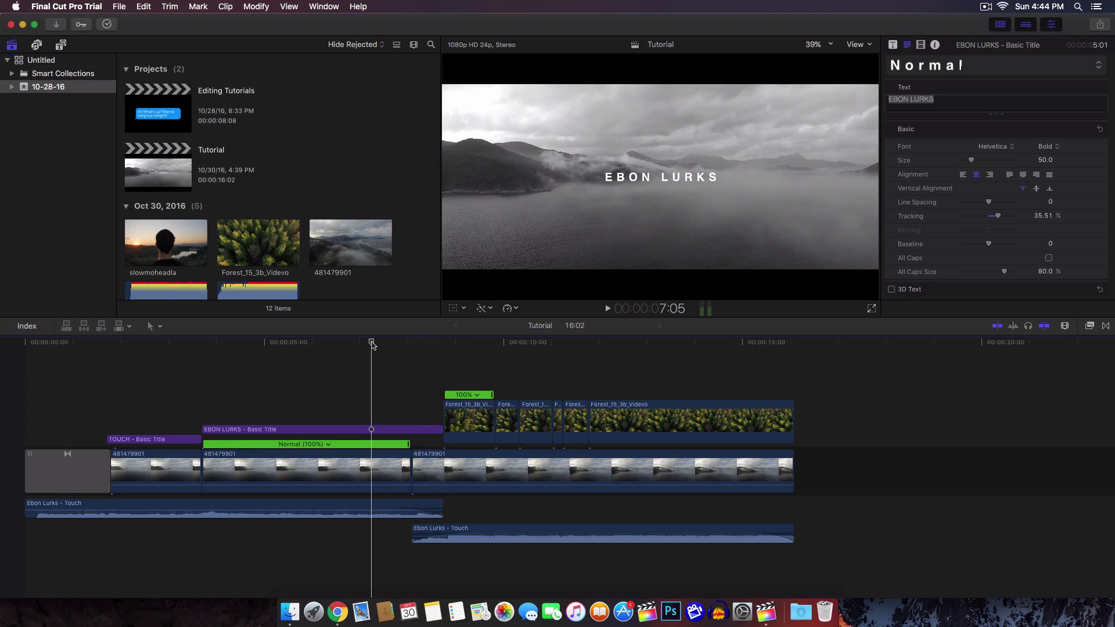
drag(372, 345, 182, 345)
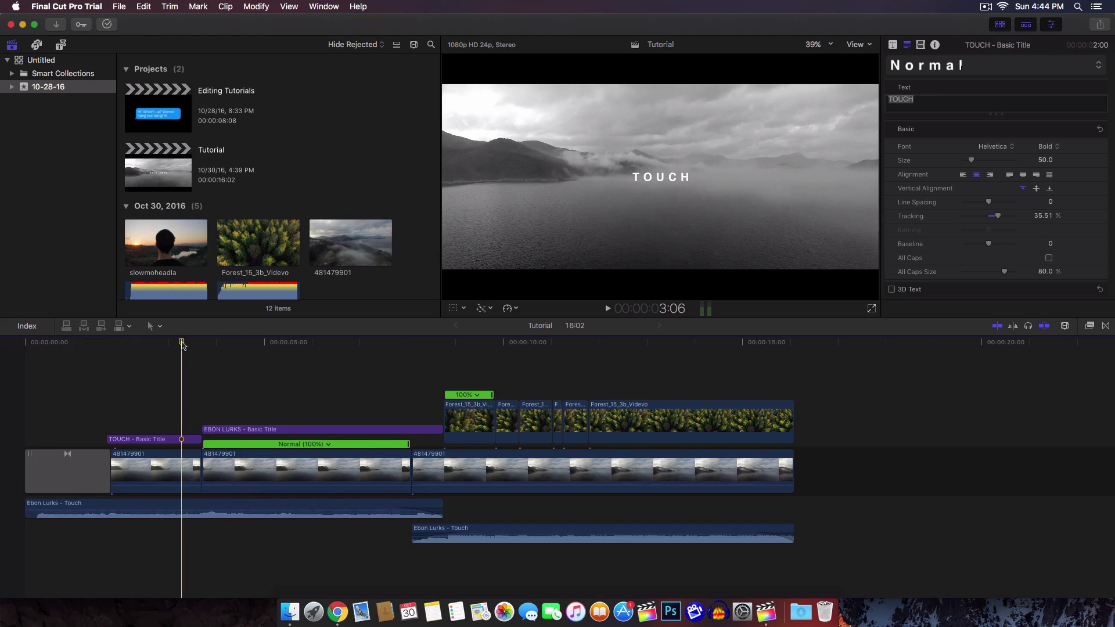
drag(182, 345, 159, 348)
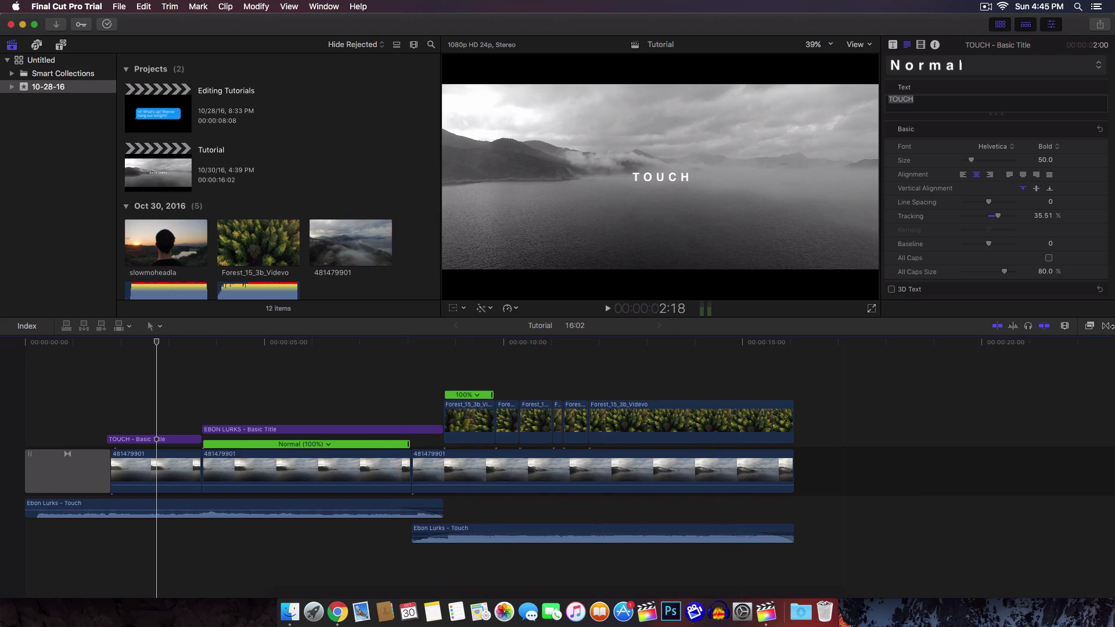
Cycle the timeline clip appearance through waveform-only and various filmstrip/waveform layouts
click(1066, 326)
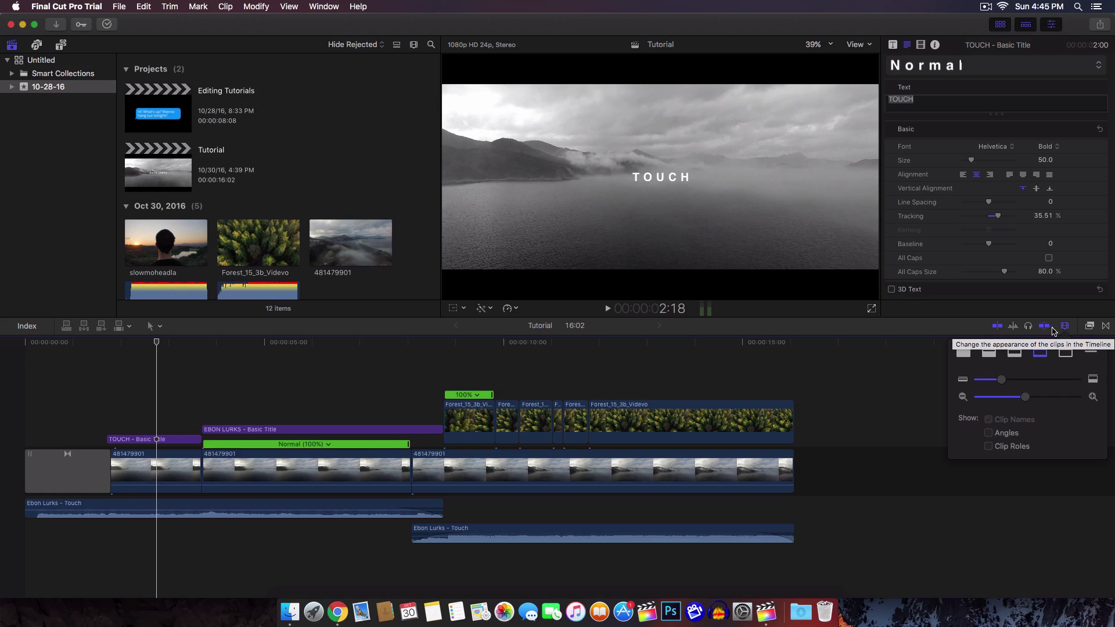
click(964, 353)
click(987, 352)
click(1015, 352)
click(1039, 352)
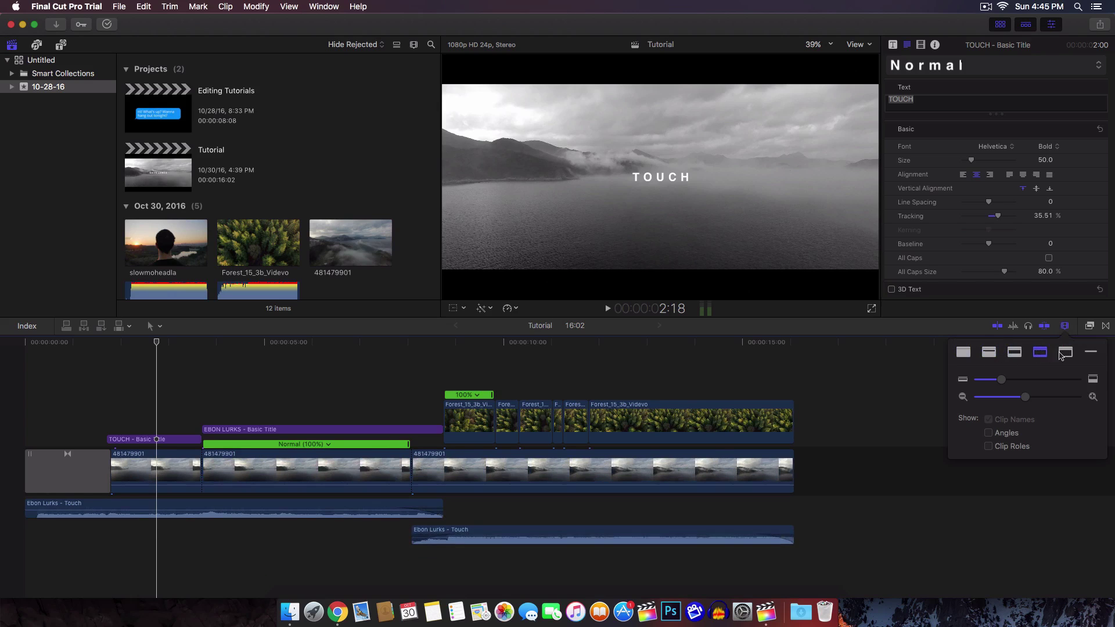
click(1067, 353)
Try the name-only clip layout, return to filmstrips, and show the Effects browser
click(1040, 353)
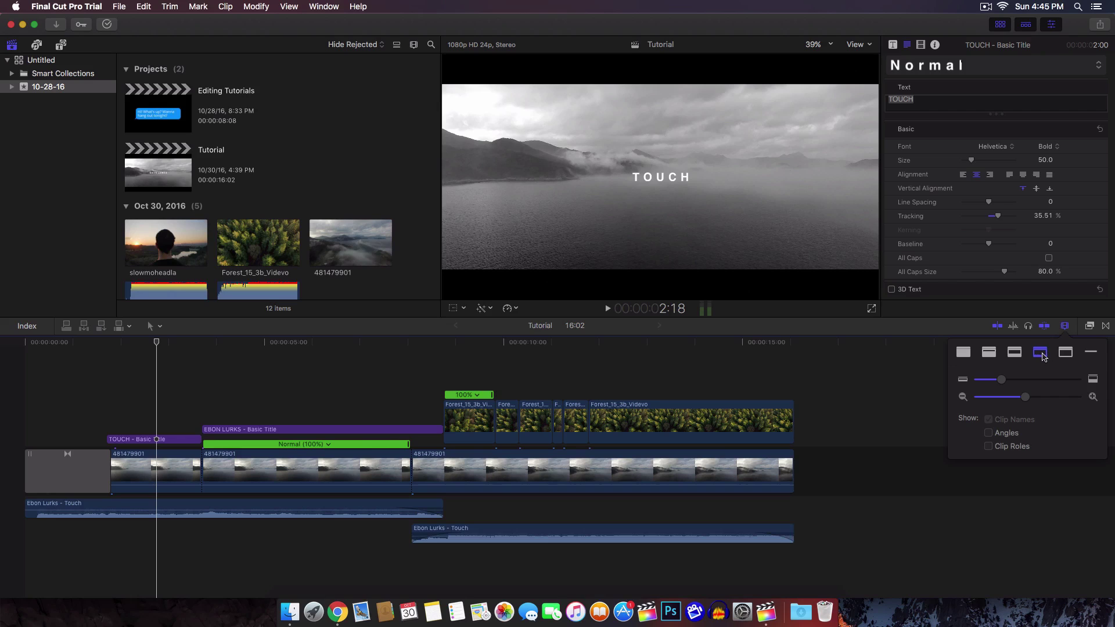
click(1092, 353)
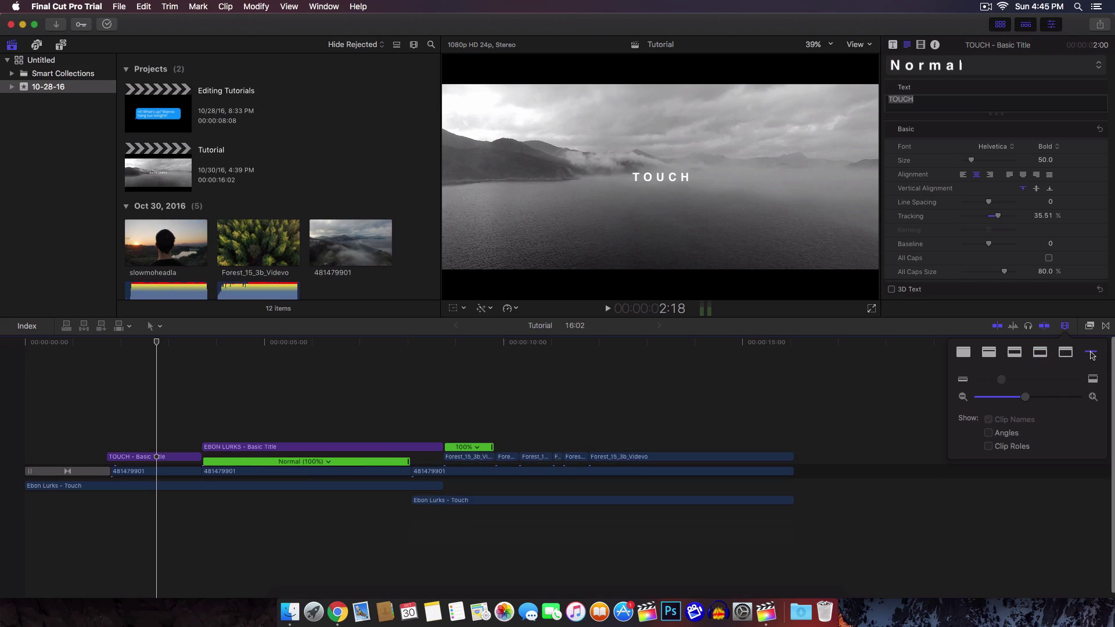
click(1040, 352)
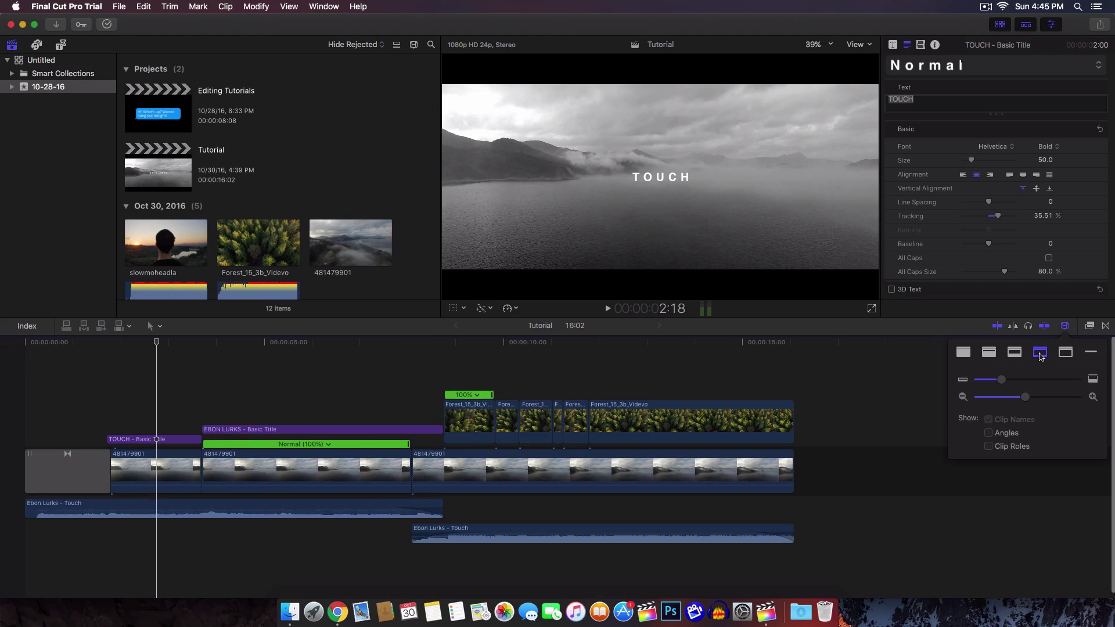
click(1092, 327)
click(1091, 327)
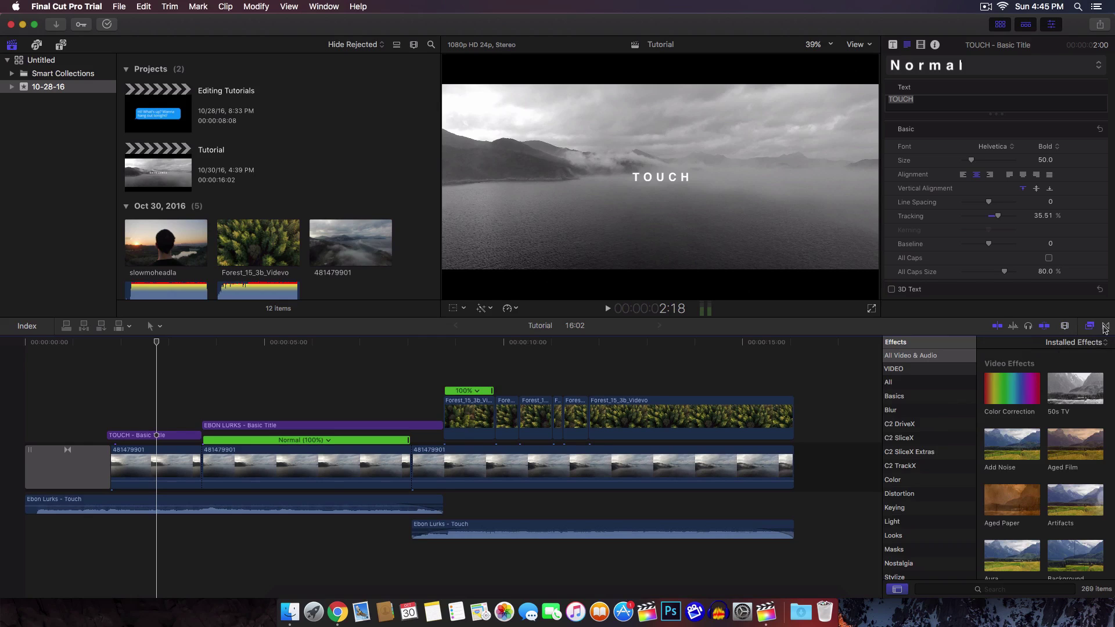
Browse the All and Basics video effects categories in the Effects browser
click(1105, 328)
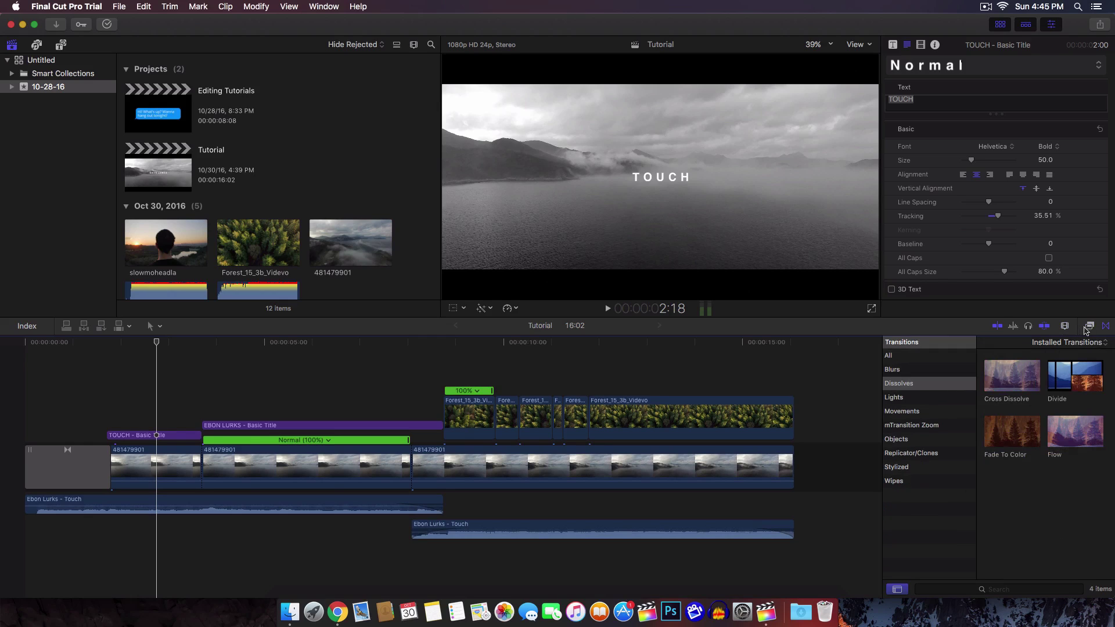
click(1086, 328)
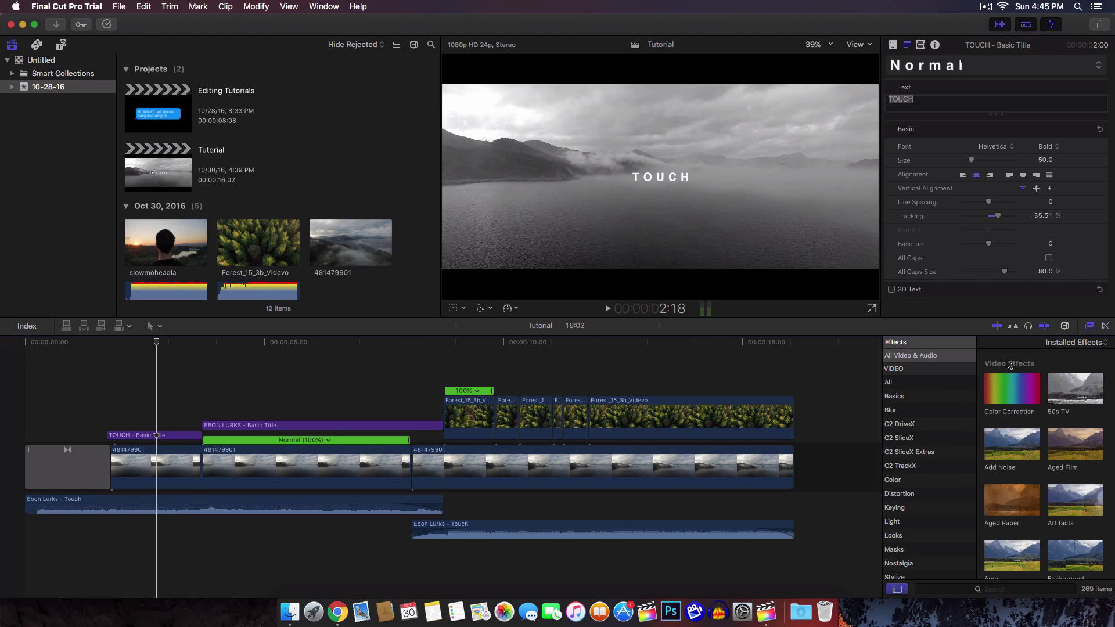
click(909, 384)
click(910, 394)
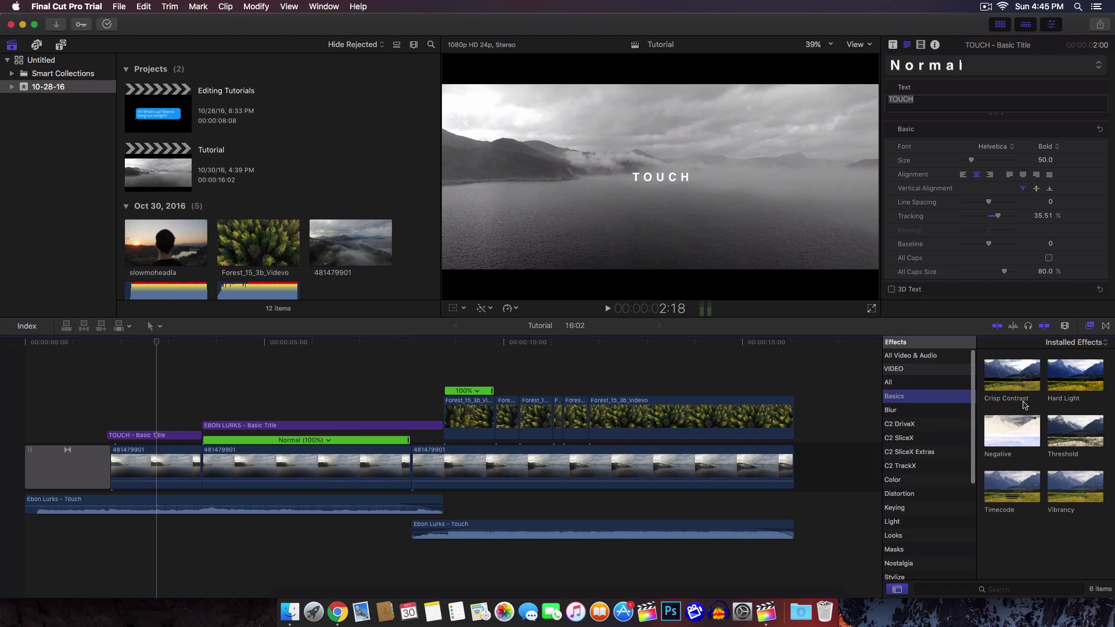
scroll(900, 436, down, 3)
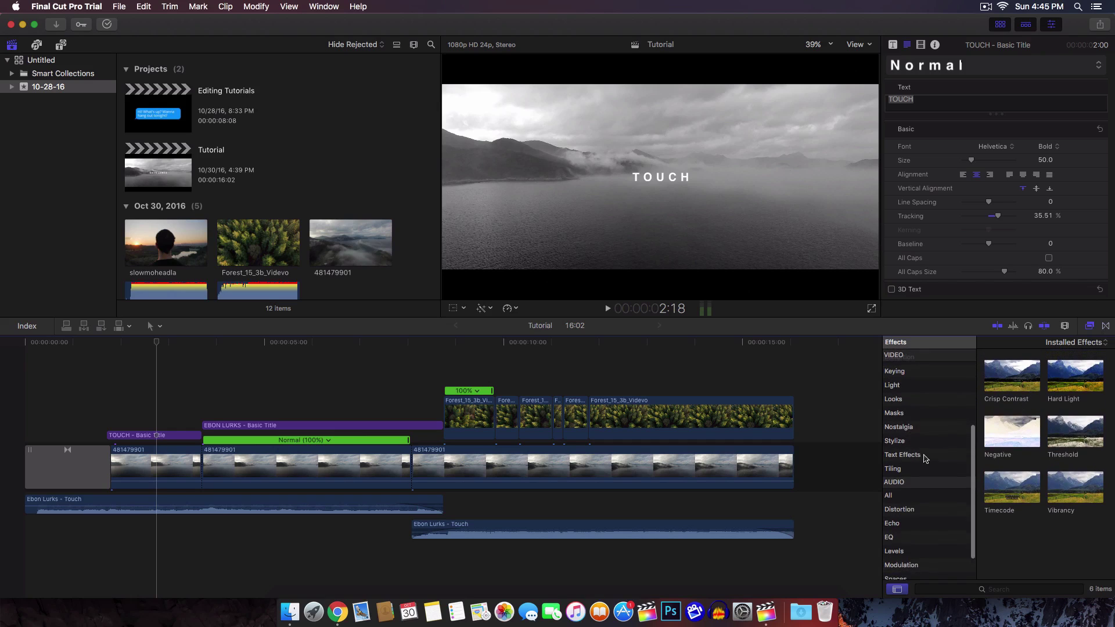
scroll(930, 461, up, 3)
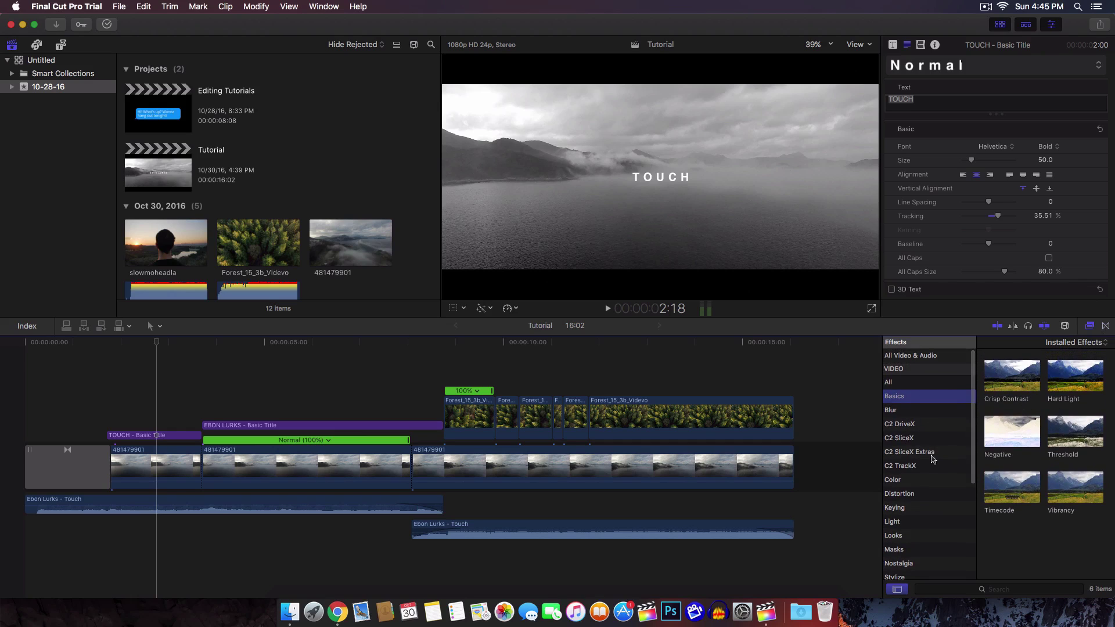
click(940, 388)
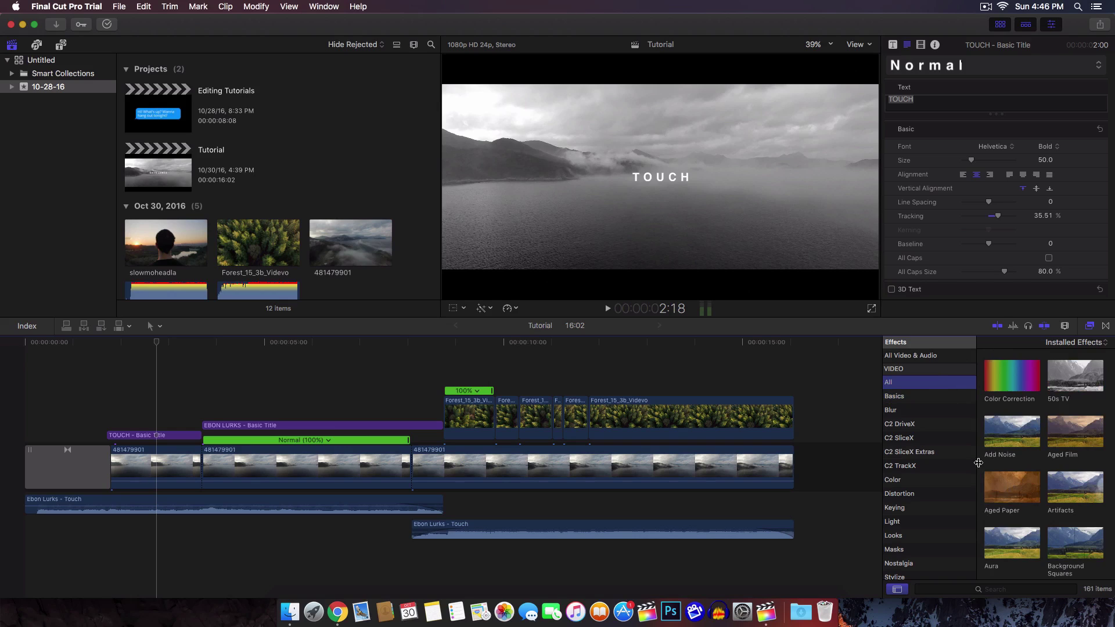
Browse all transitions and mTransition Zoom, ending on the Dissolves category
click(1105, 327)
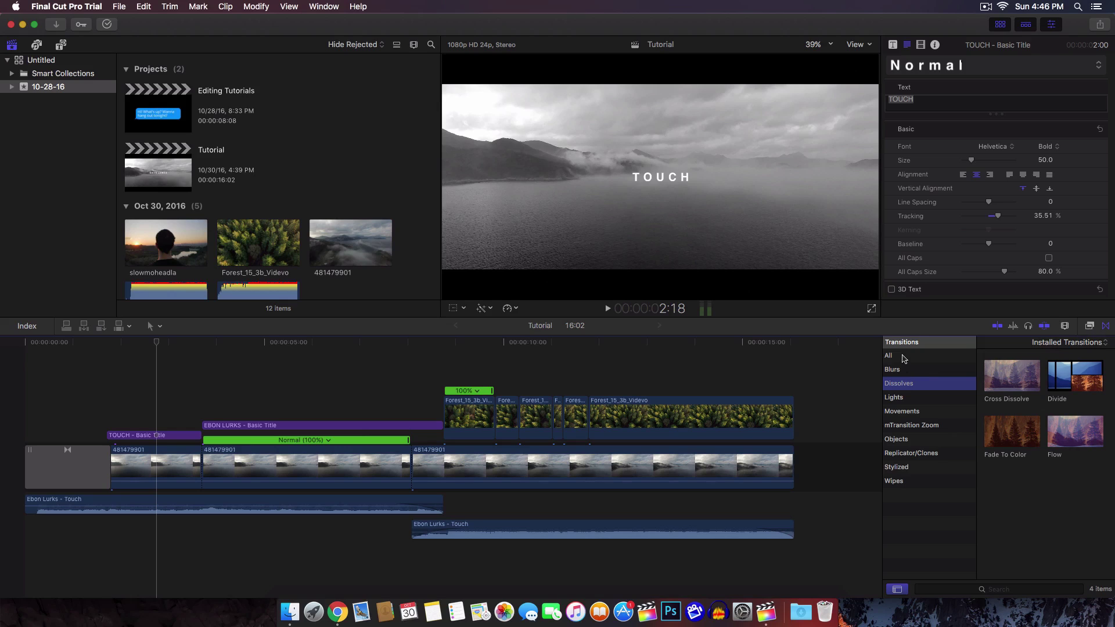
click(904, 359)
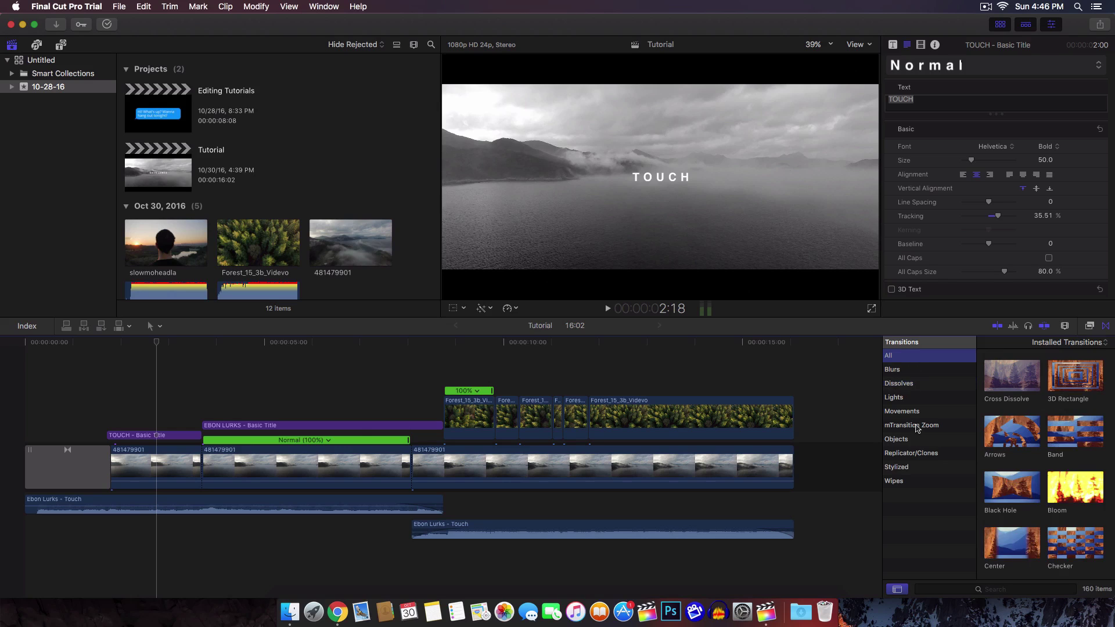
click(916, 428)
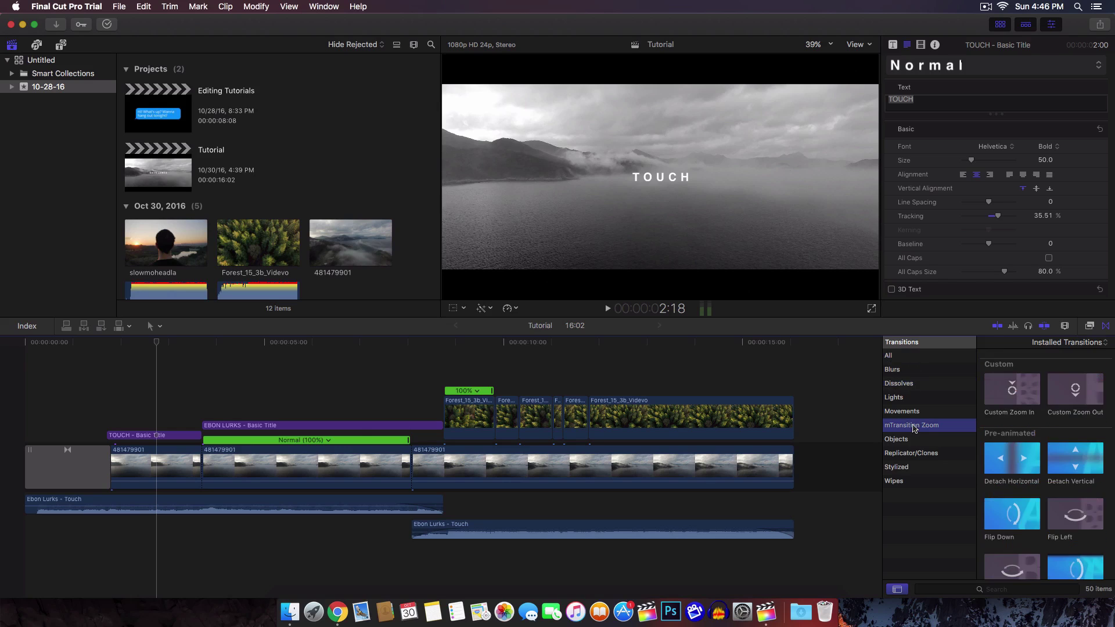
click(899, 383)
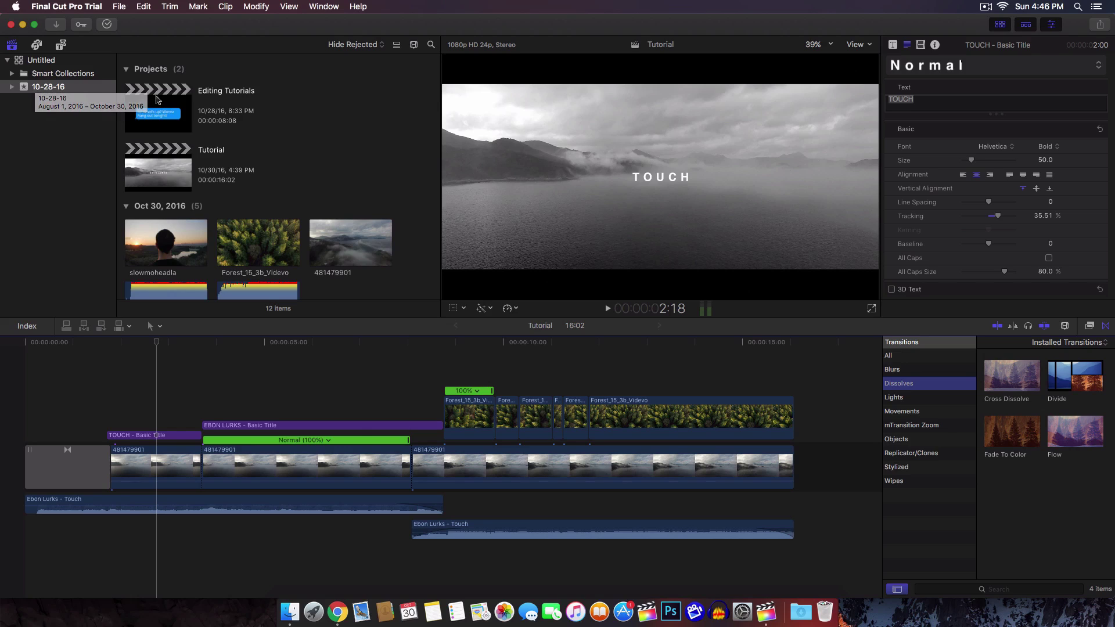
Show Photos and Audio sources, view Sound Effects, then the empty iTunes library
scroll(241, 179, down, 3)
scroll(241, 180, up, 3)
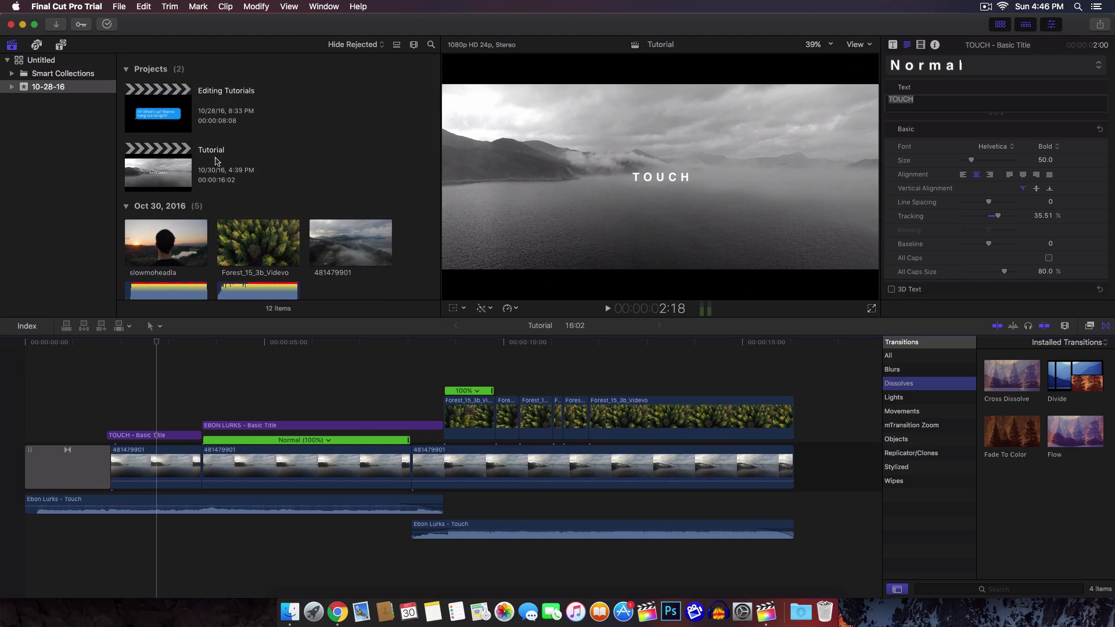
click(37, 46)
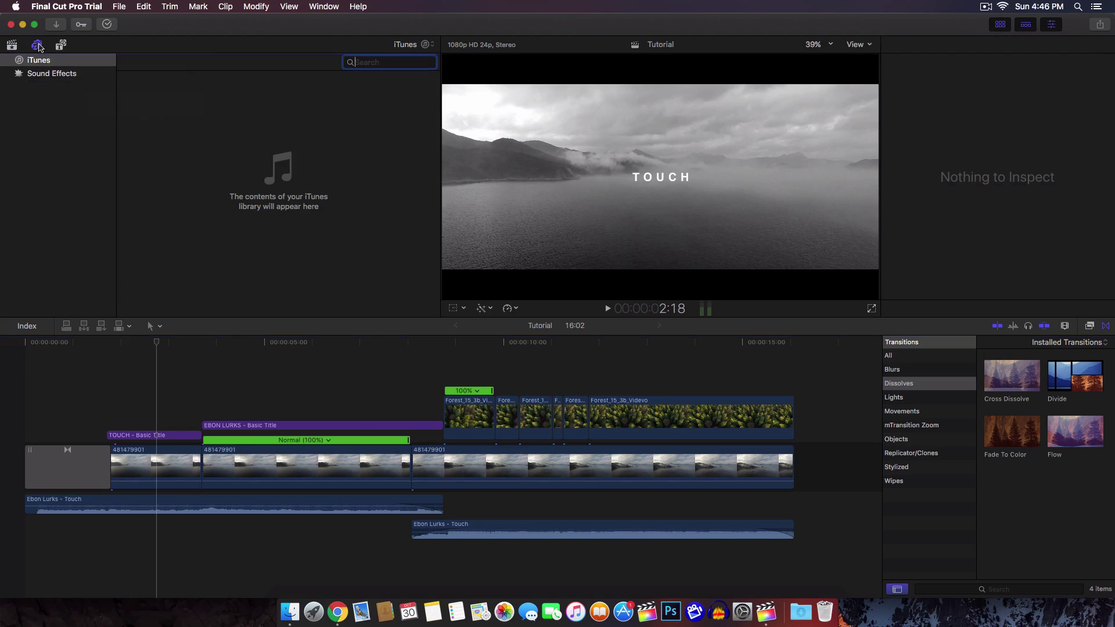
click(57, 72)
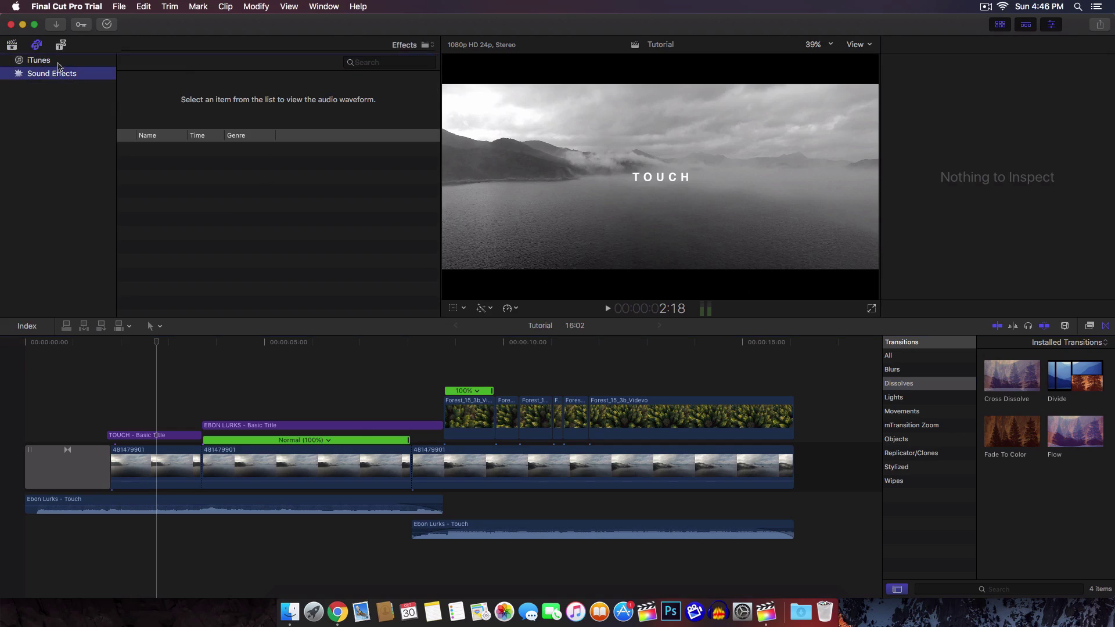
click(60, 60)
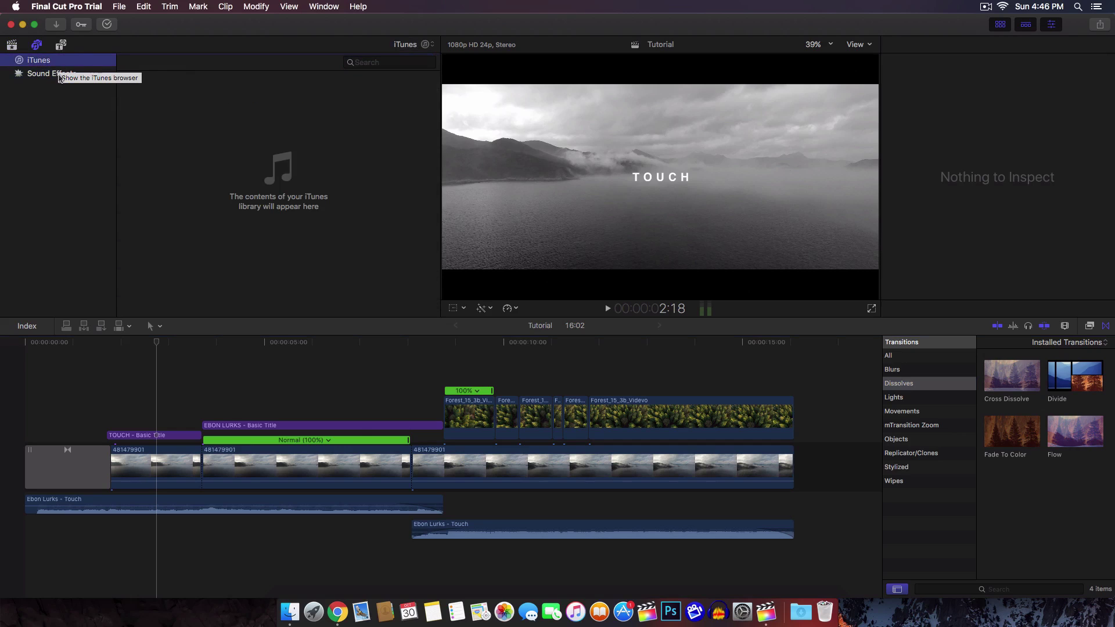
Browse the installed titles, including the 3D Cinematic subcategory
click(61, 46)
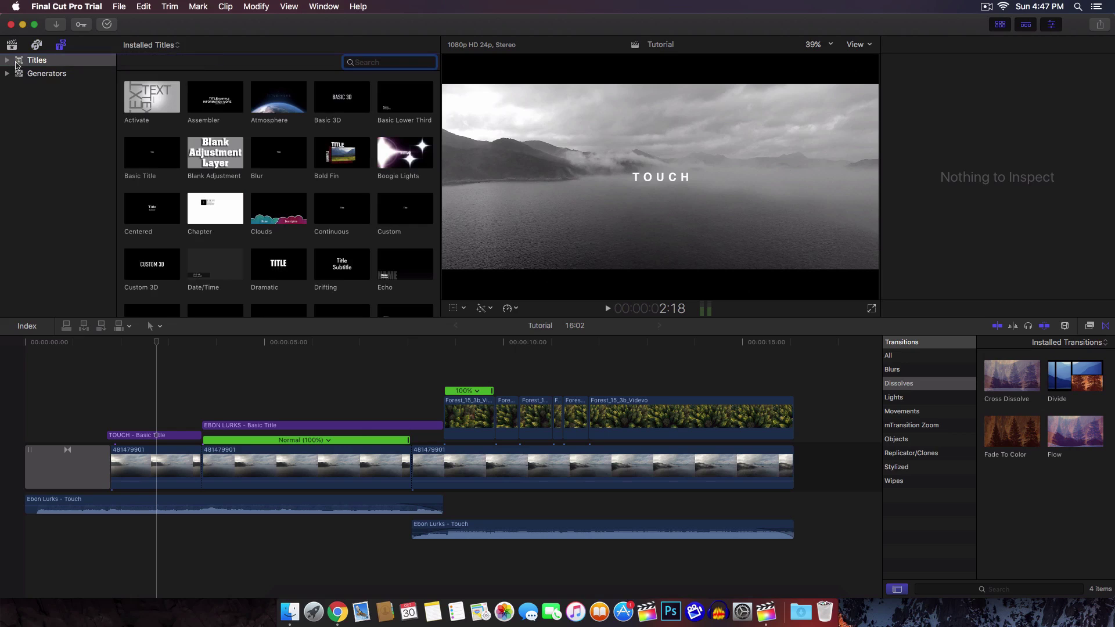
click(47, 73)
click(38, 60)
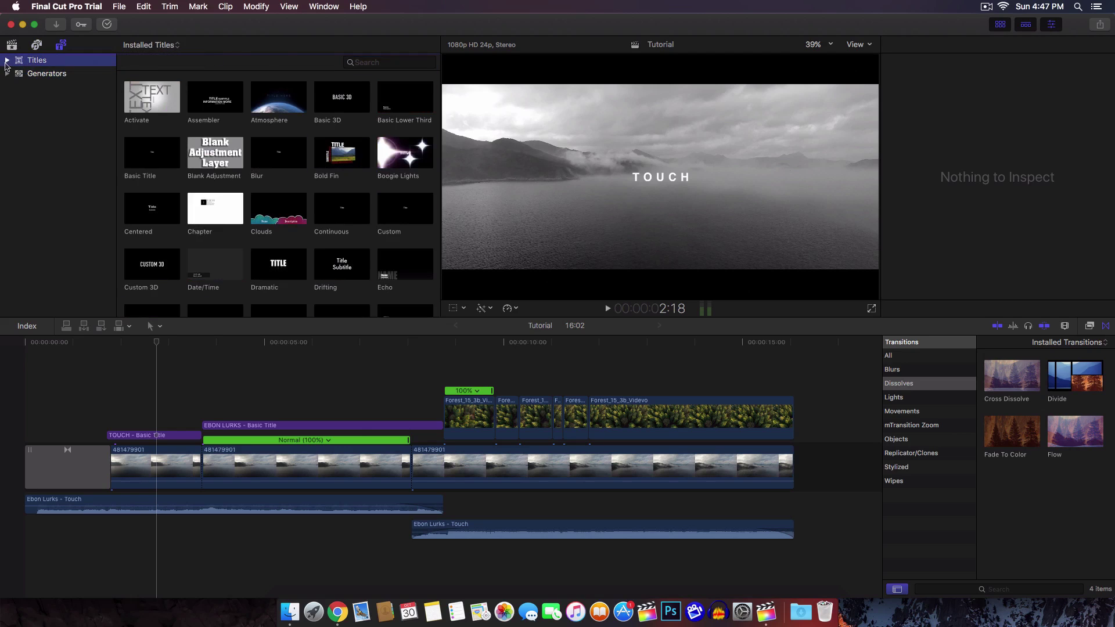
click(6, 59)
click(56, 86)
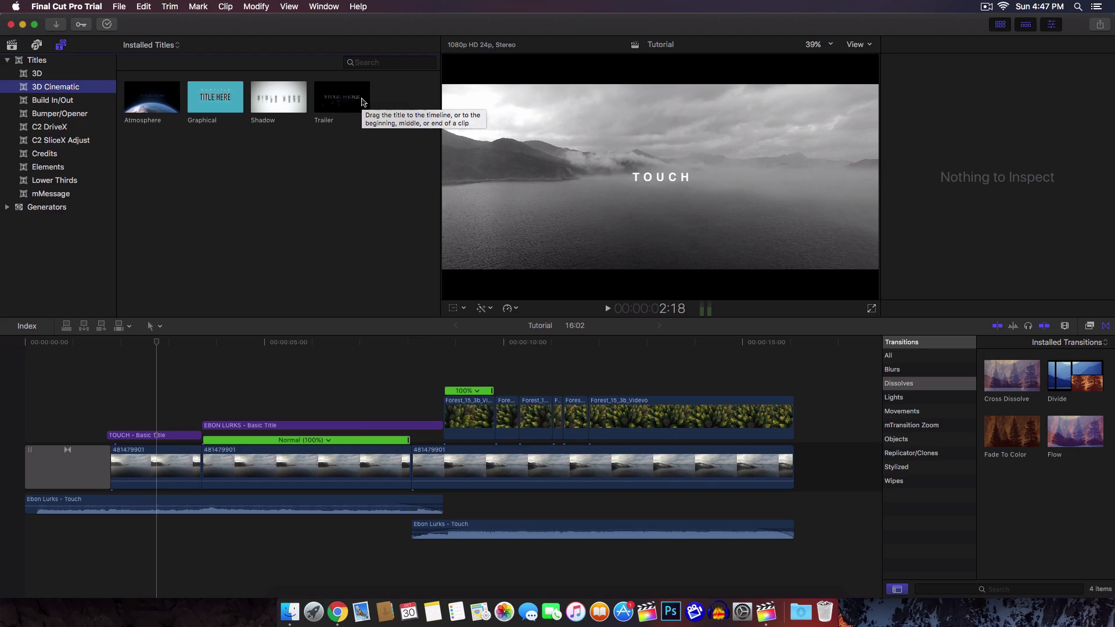
click(7, 60)
Browse the Backgrounds and C2 TrackX generators, then return the browser to the library
click(7, 74)
click(56, 87)
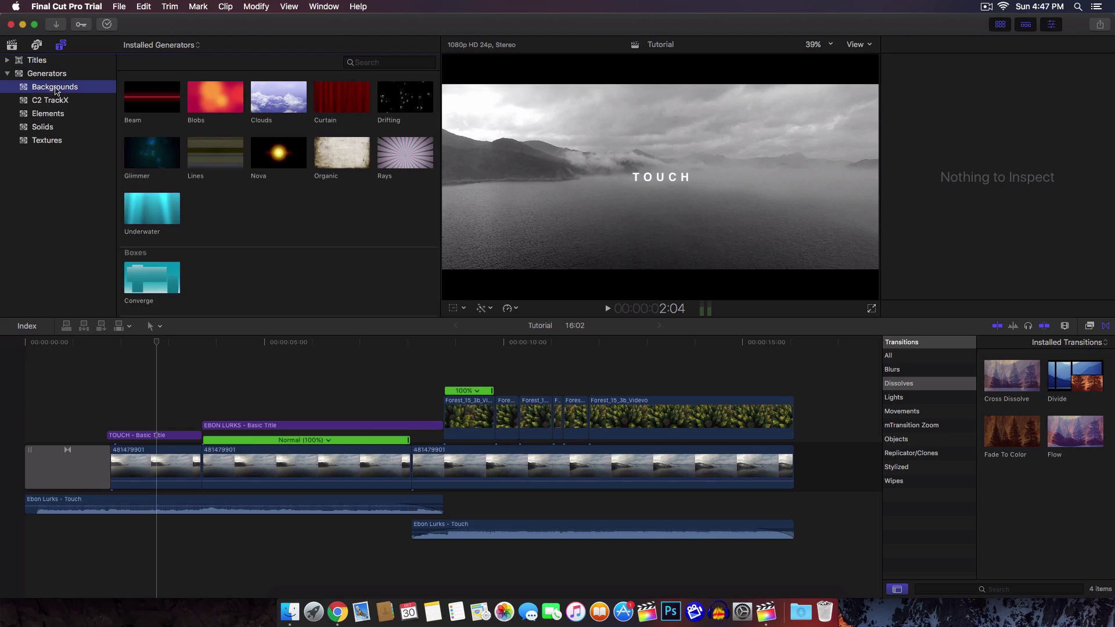
click(58, 102)
click(7, 73)
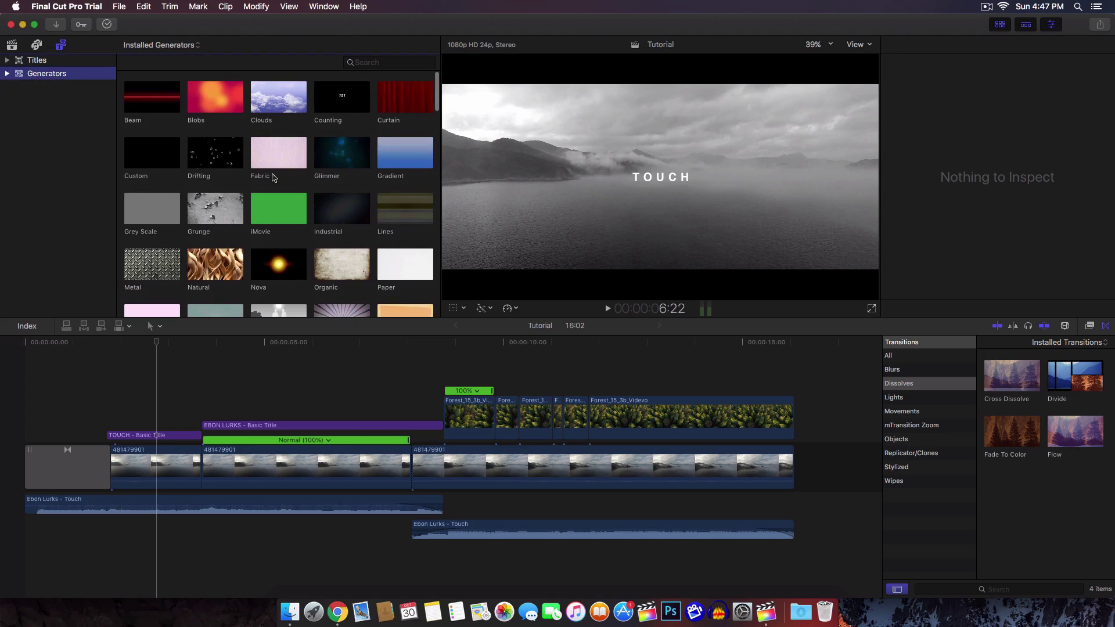
click(834, 443)
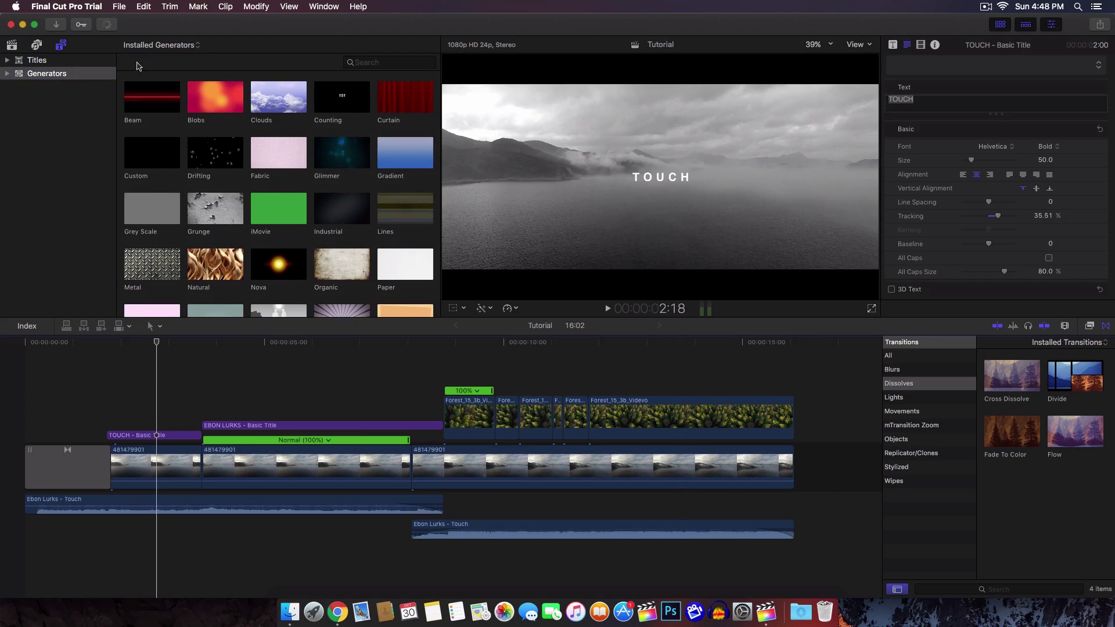
click(12, 45)
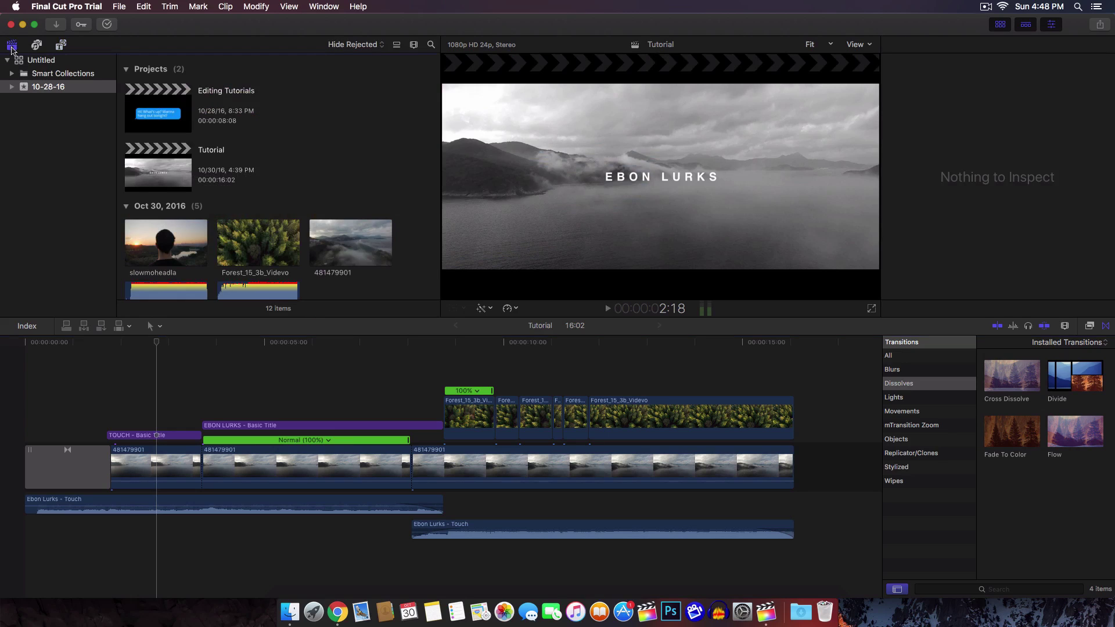
Switch the browser filter to show all clips, then back to Hide Rejected
scroll(299, 125, down, 10)
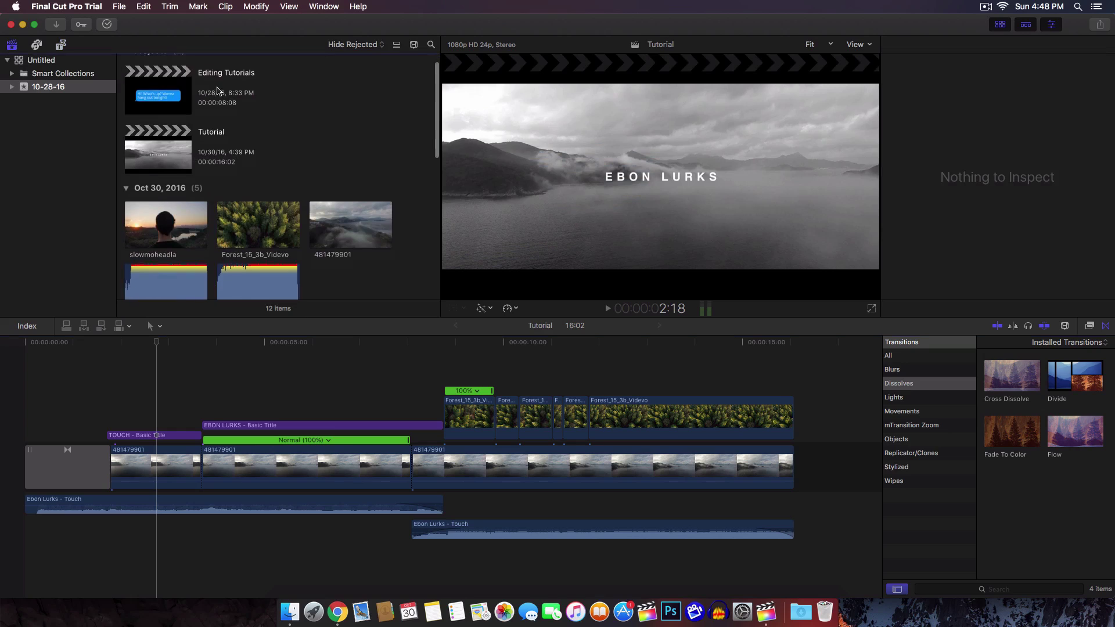
scroll(335, 135, up, 10)
right_click(375, 133)
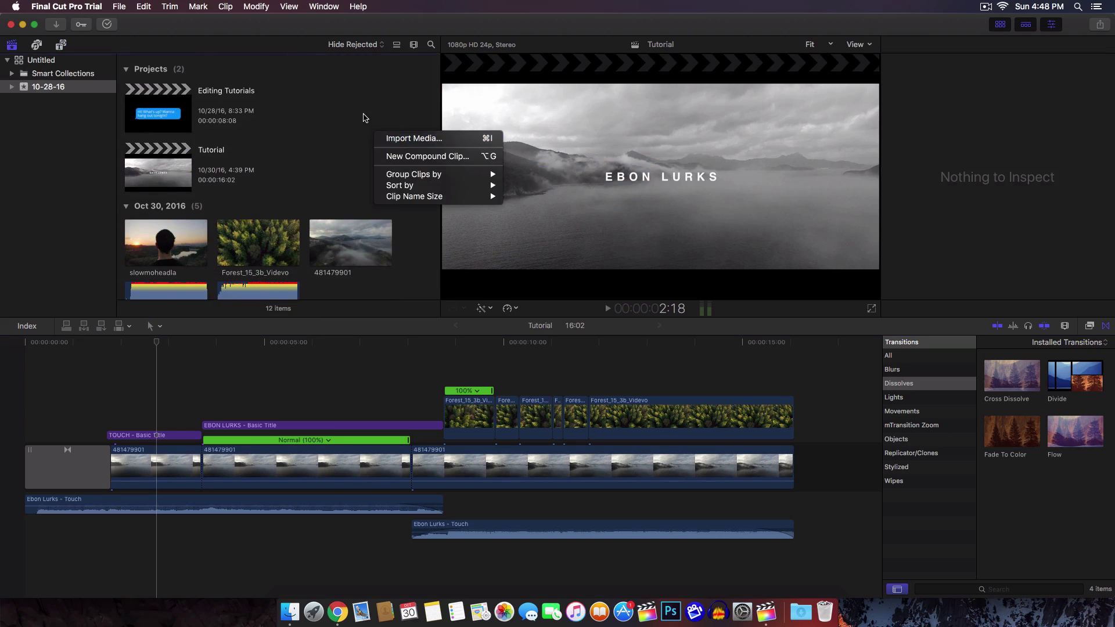
click(366, 119)
click(373, 44)
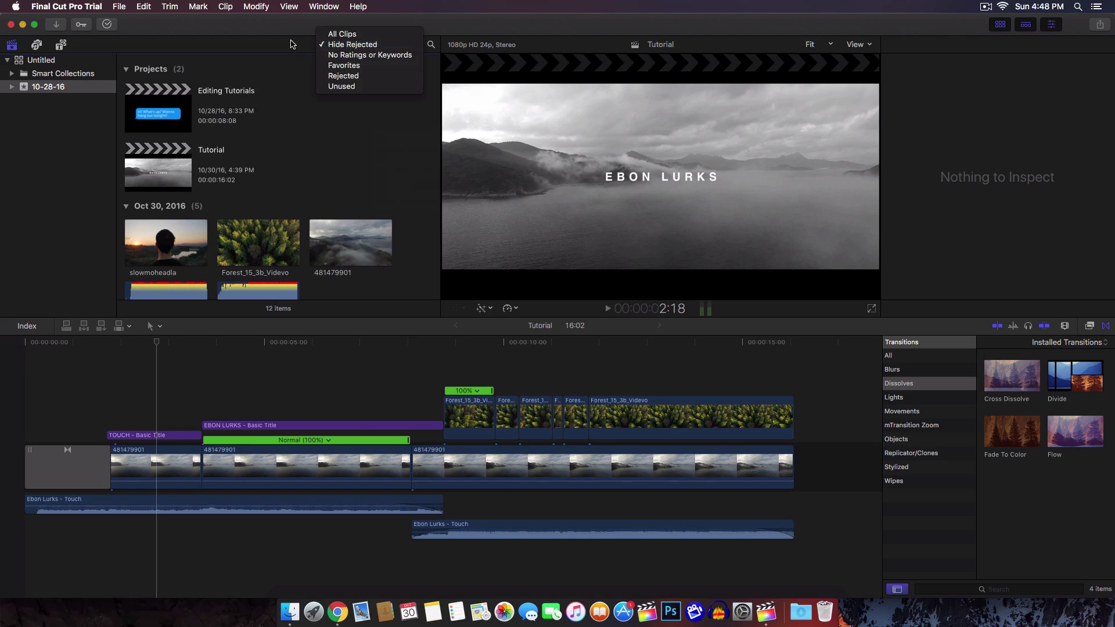
click(349, 34)
click(364, 47)
click(375, 55)
Show the browser contents as a list, then return to filmstrip view
click(397, 46)
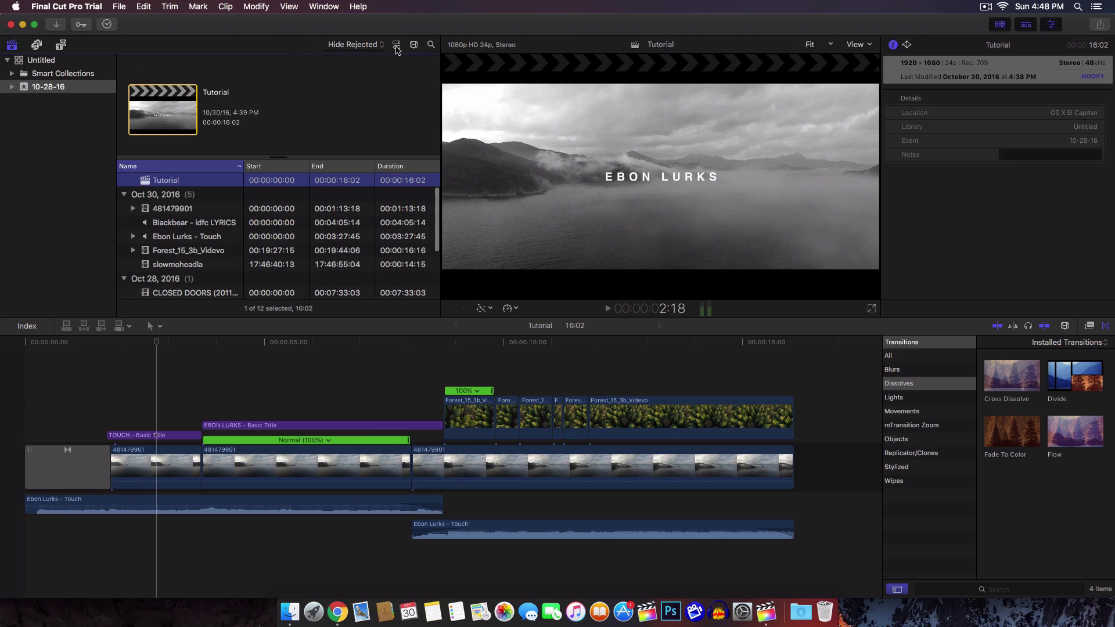
scroll(300, 194, down, 2)
scroll(300, 195, up, 2)
scroll(301, 195, up, 2)
click(397, 45)
Check the clip appearance grouping choices, then select the TOUCH title in the timeline
click(414, 46)
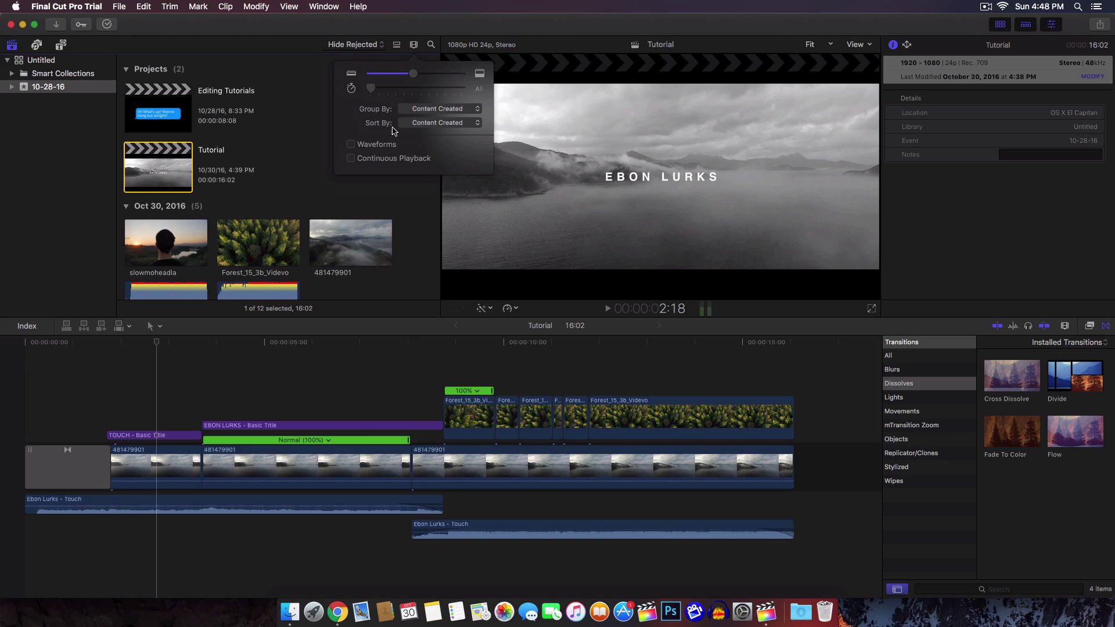
click(447, 109)
click(441, 113)
click(453, 42)
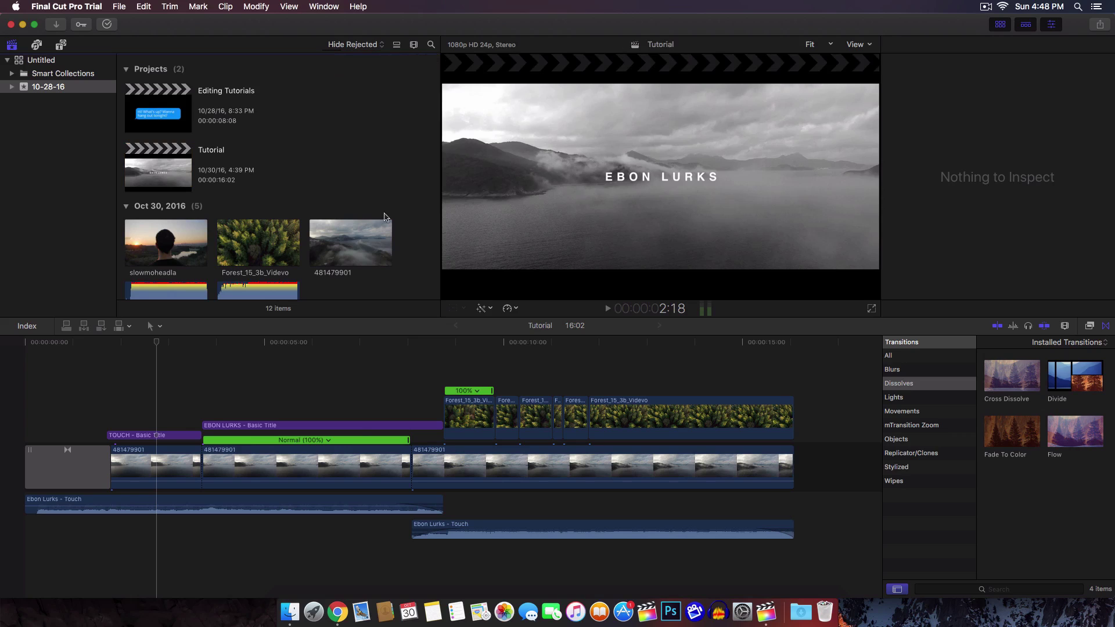
click(153, 435)
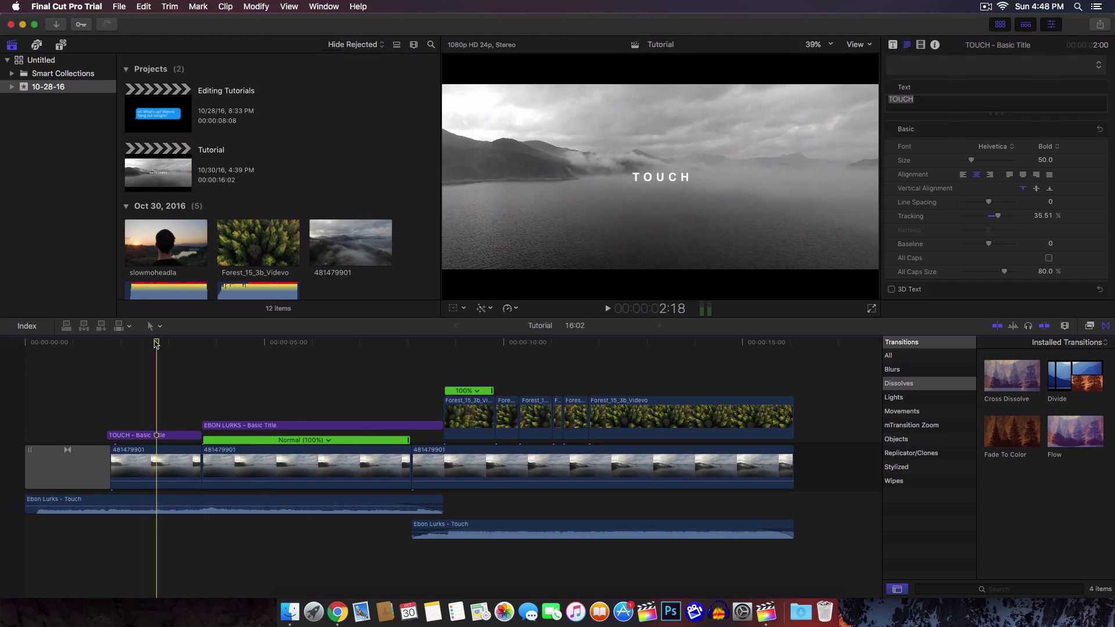
click(150, 343)
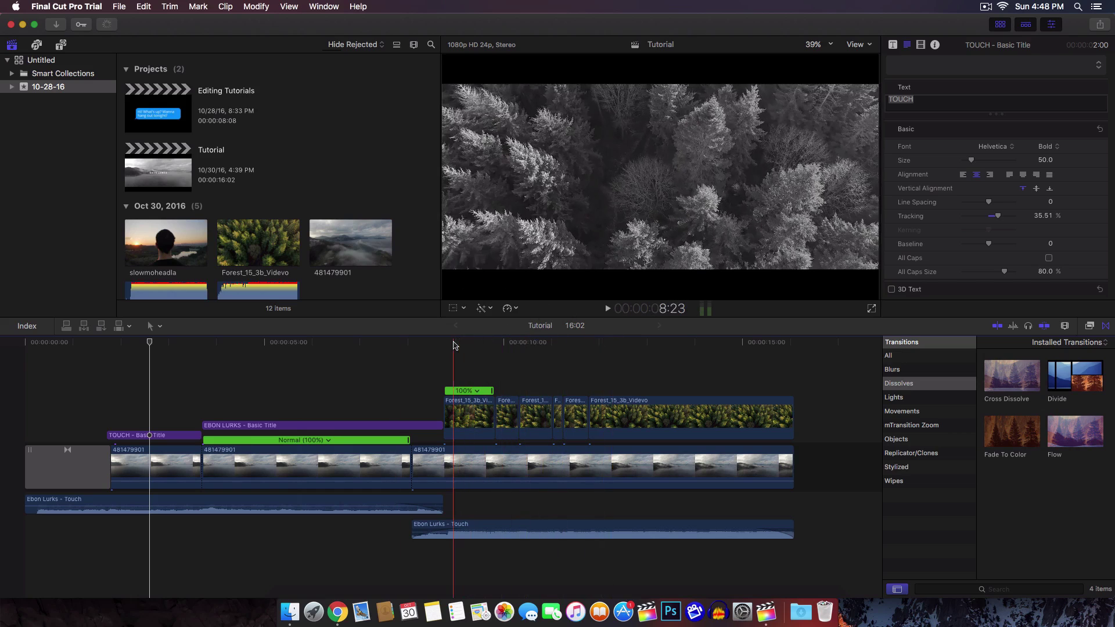
Park the playhead at 5:02 inside the EBON LURKS title, after trying 3:01 and 5:22
click(171, 344)
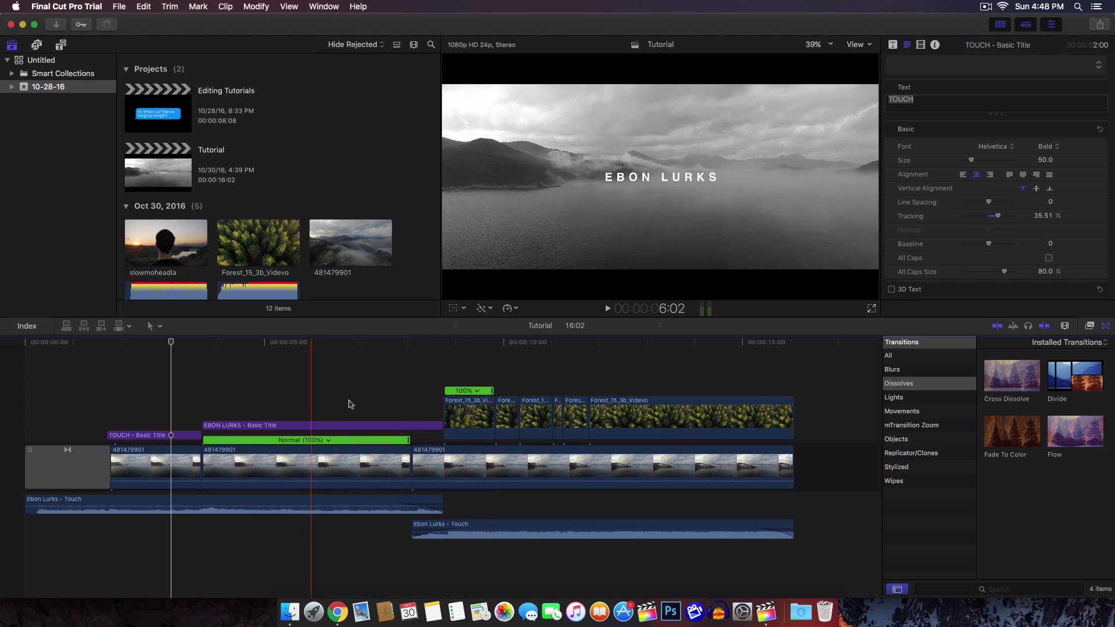
scroll(363, 372, up, 1)
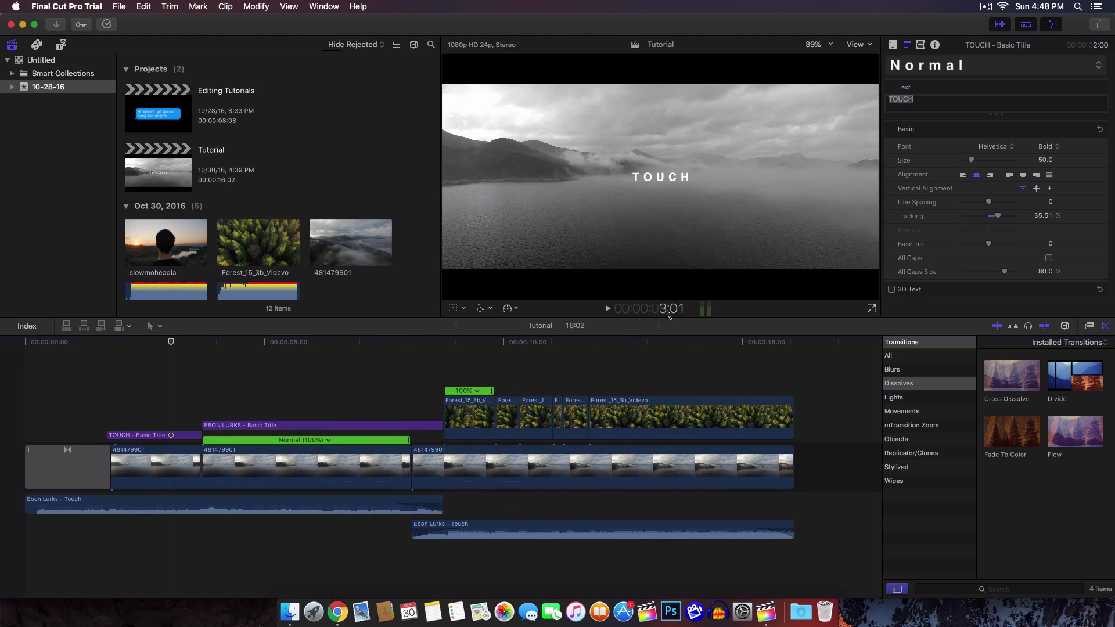
click(301, 349)
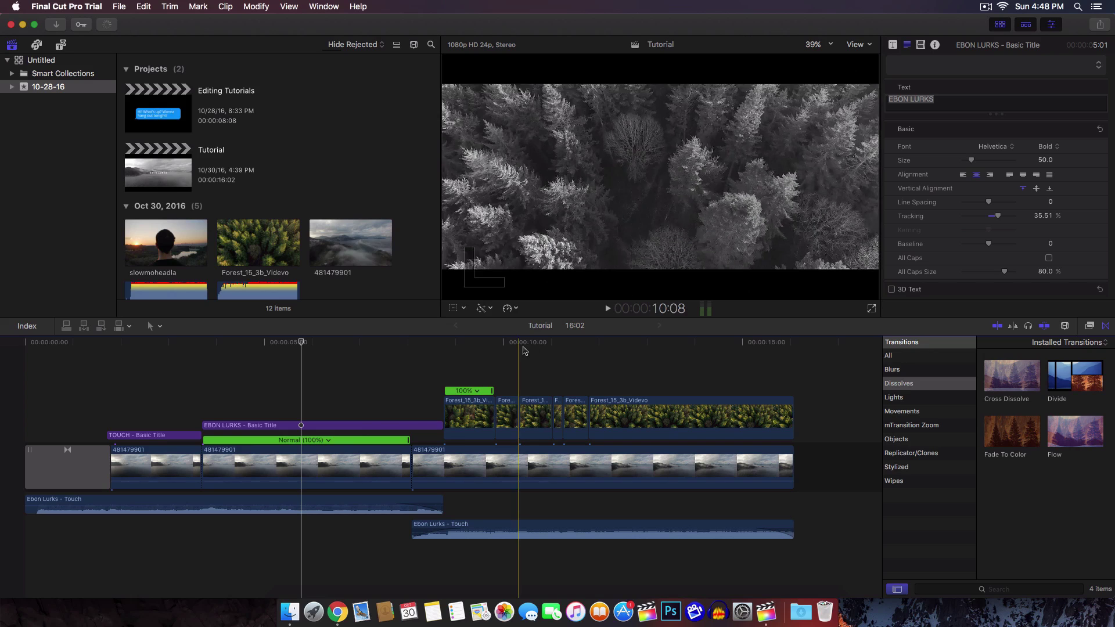
click(308, 344)
click(268, 342)
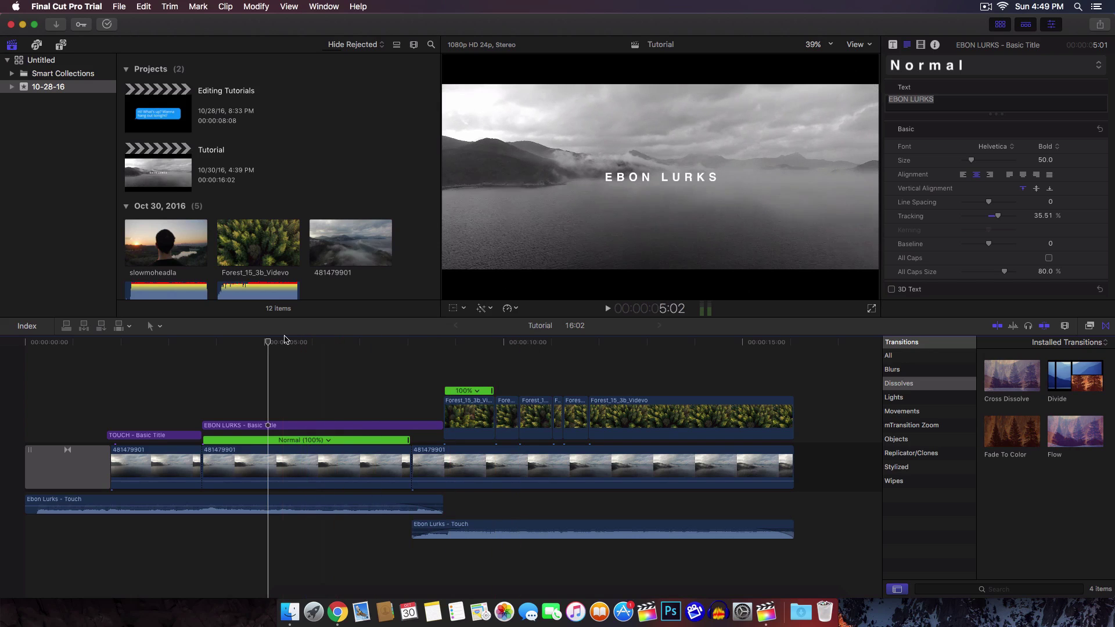
Try the Retime menu and the viewer's transform and crop controls
click(514, 309)
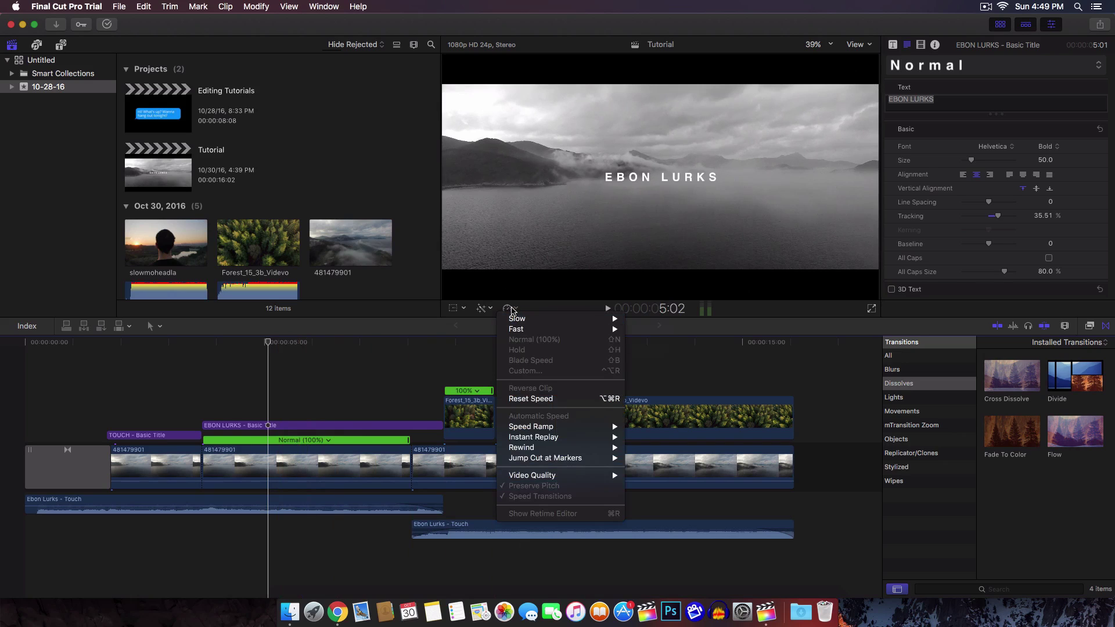
click(650, 464)
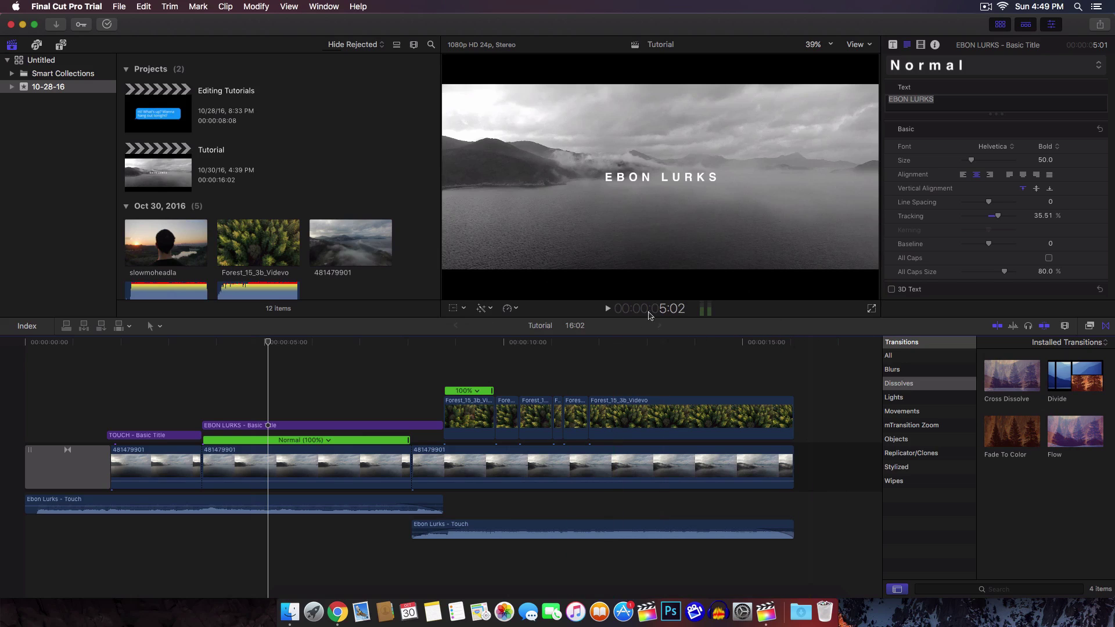
click(455, 309)
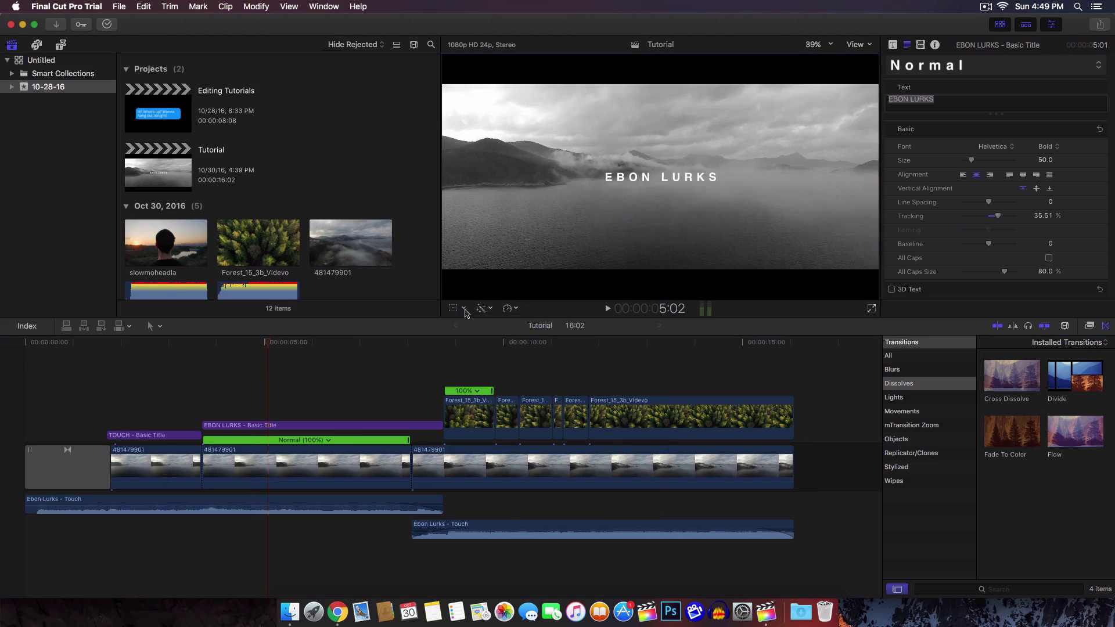
click(464, 309)
click(465, 311)
click(465, 311)
click(482, 333)
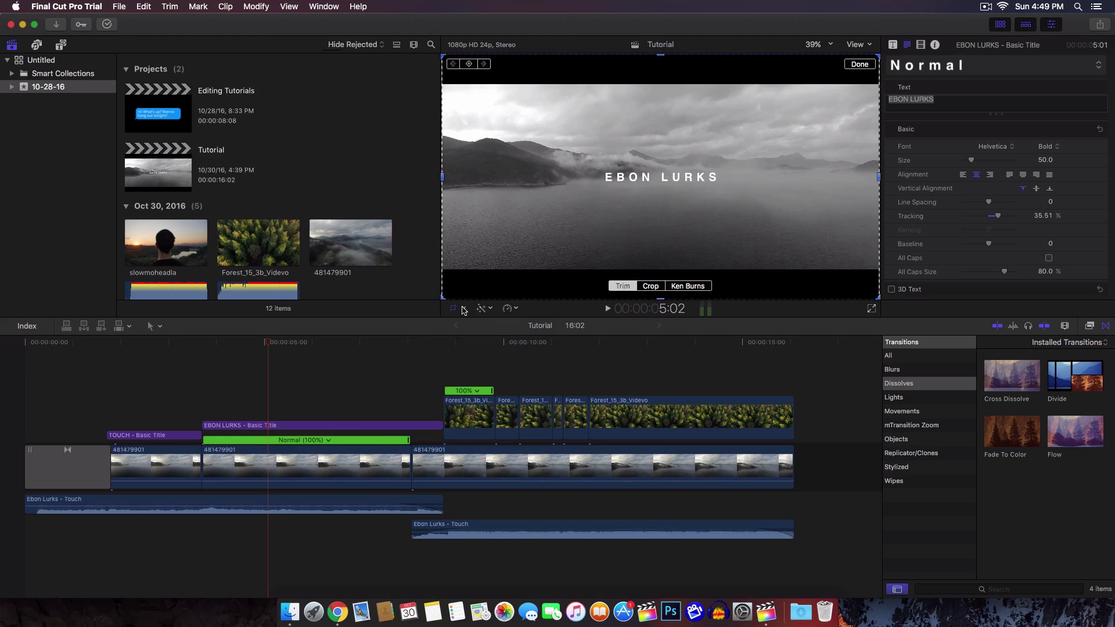
click(464, 309)
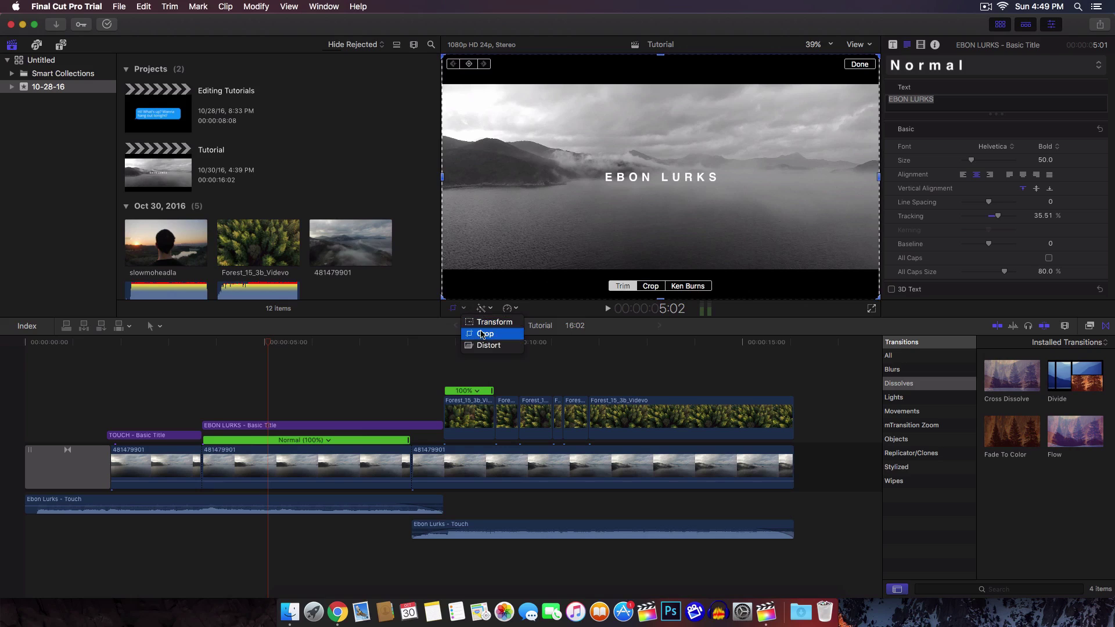
click(475, 308)
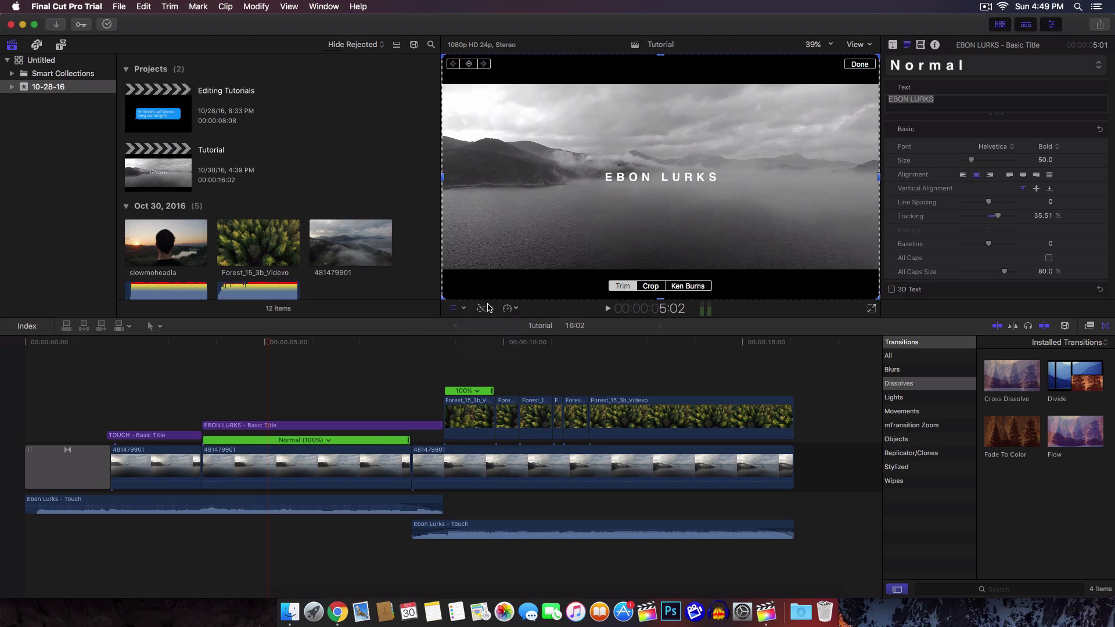
Preview the Enhance and Retime menus, then select the 481479901 clip to view its effects
click(484, 309)
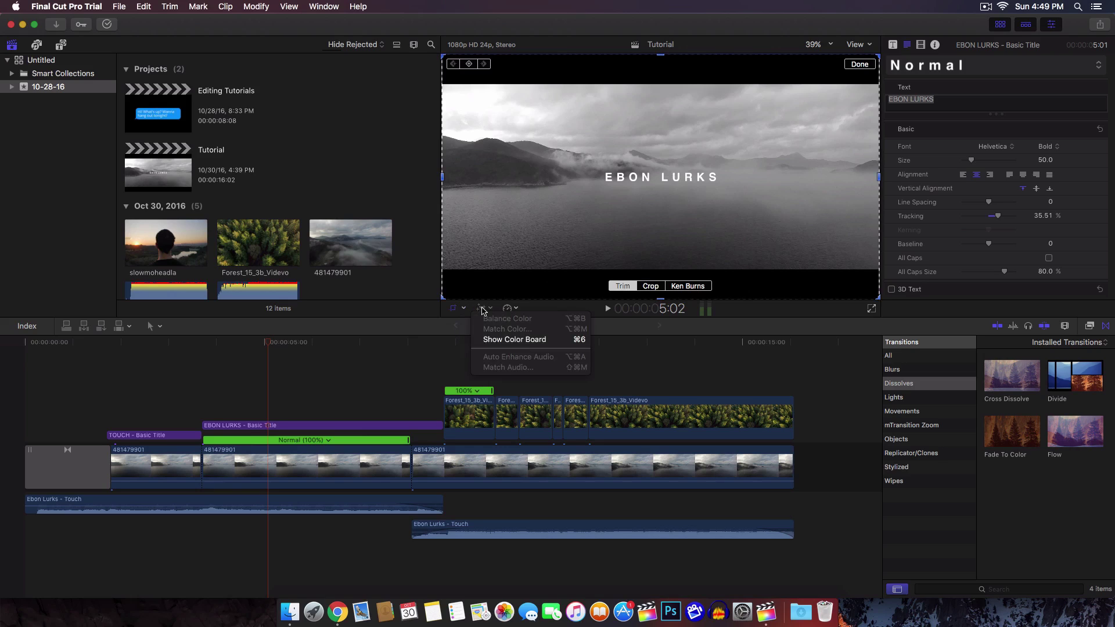
click(857, 66)
click(860, 65)
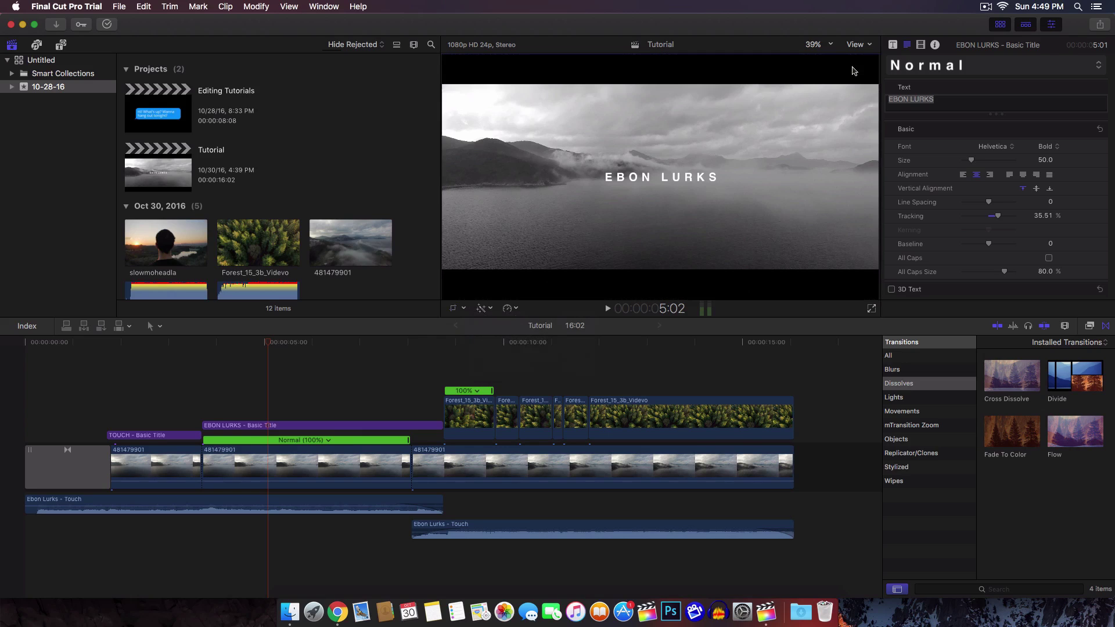
click(483, 309)
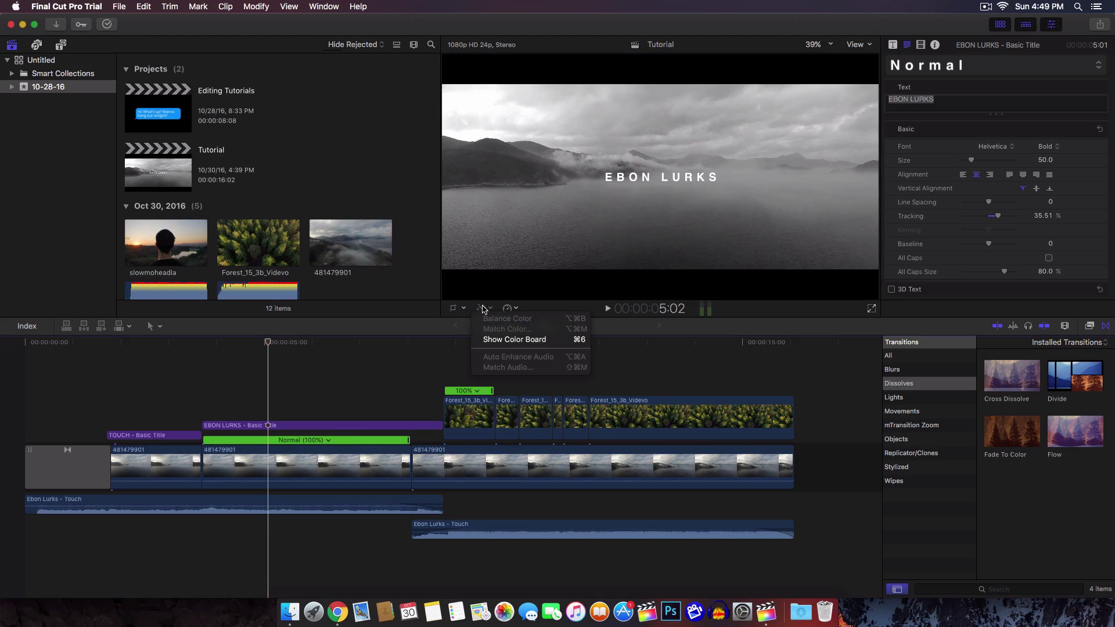
click(507, 309)
click(486, 311)
click(481, 310)
click(507, 309)
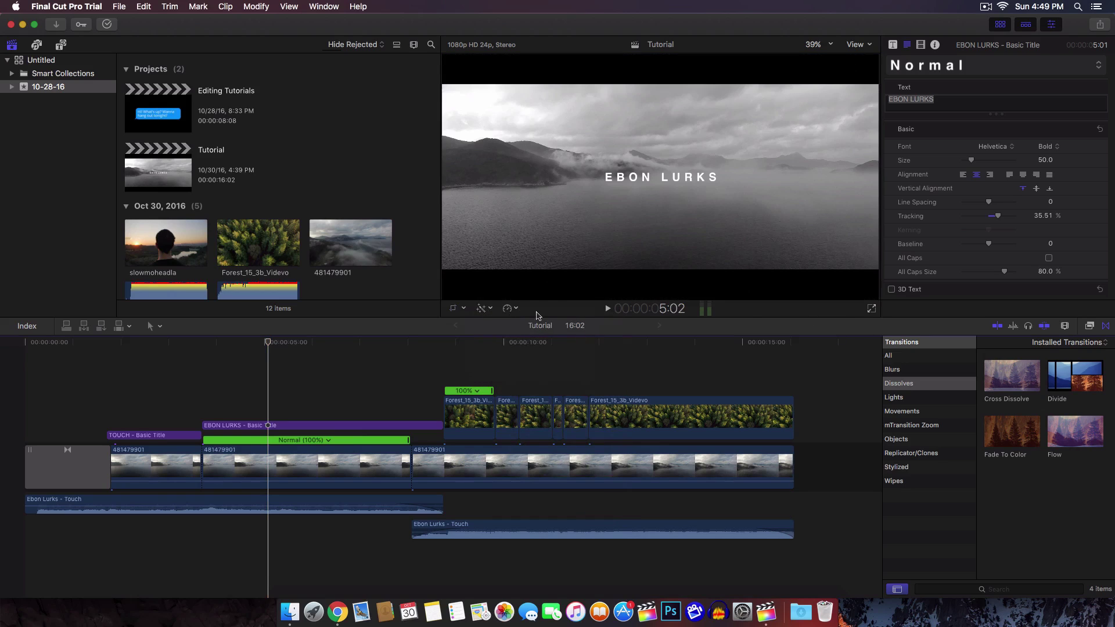
click(491, 310)
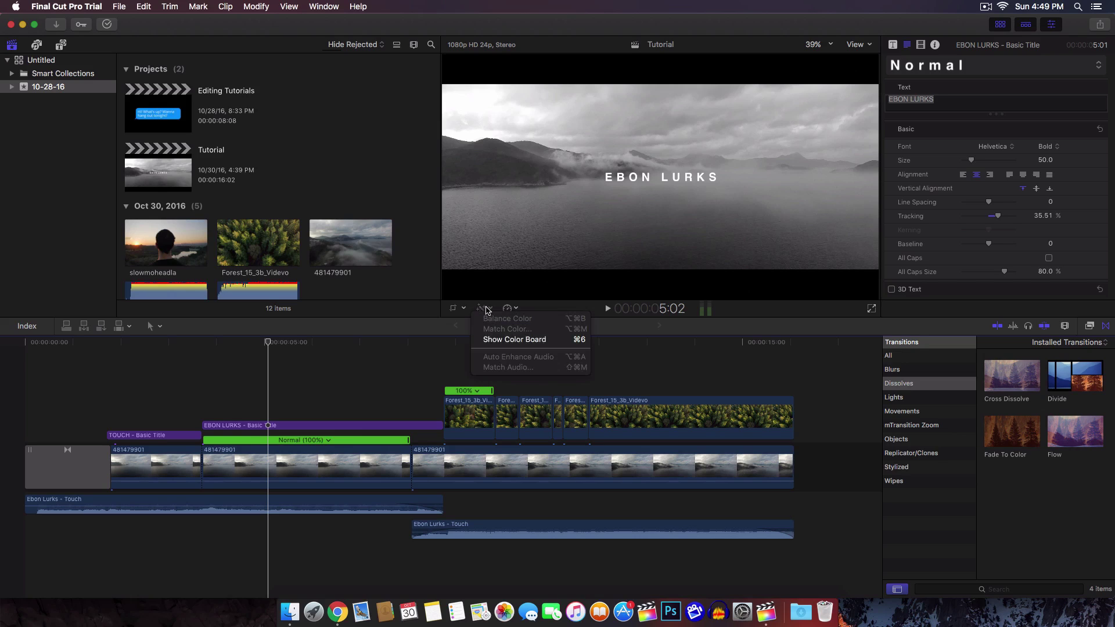
click(509, 308)
click(509, 308)
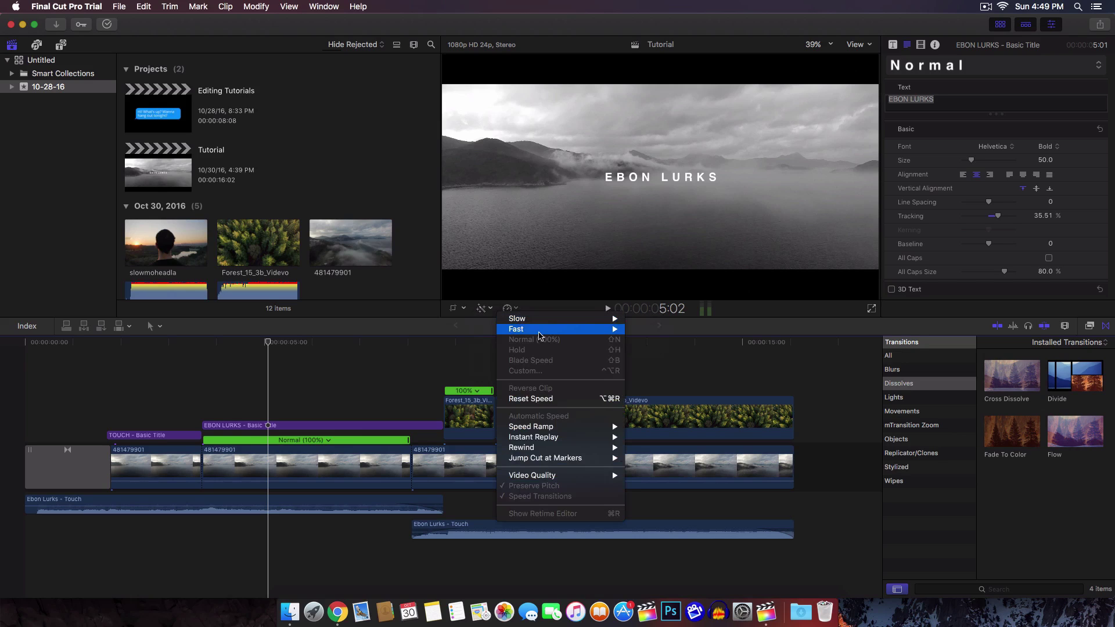
click(540, 399)
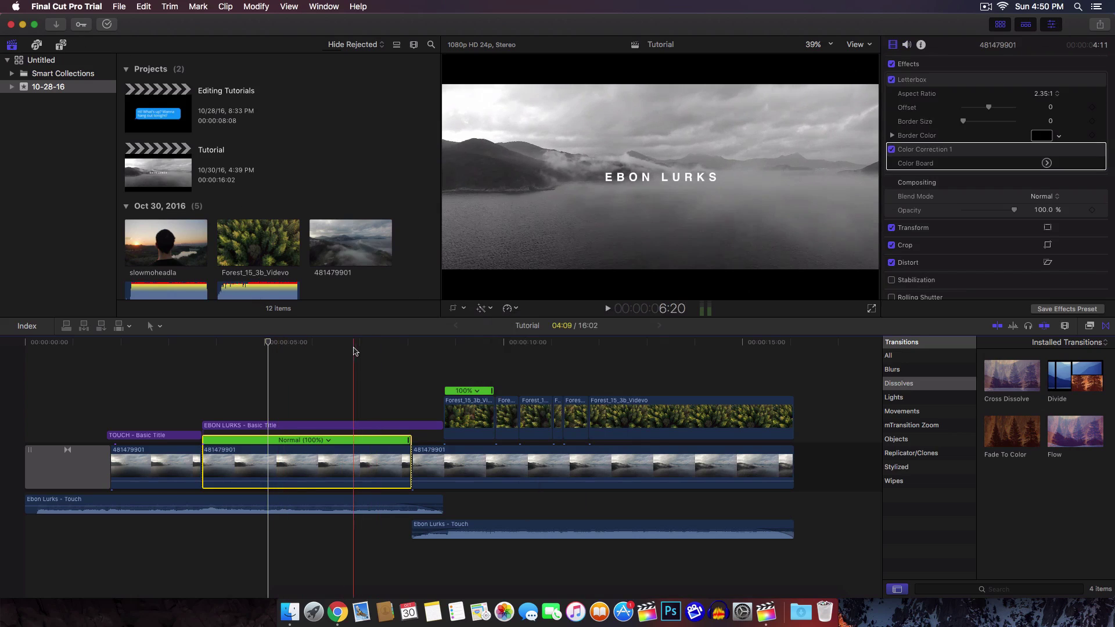
Trim the 481479901 clip's end so the project runs 15:21, and view Background Tasks
drag(403, 457, 400, 457)
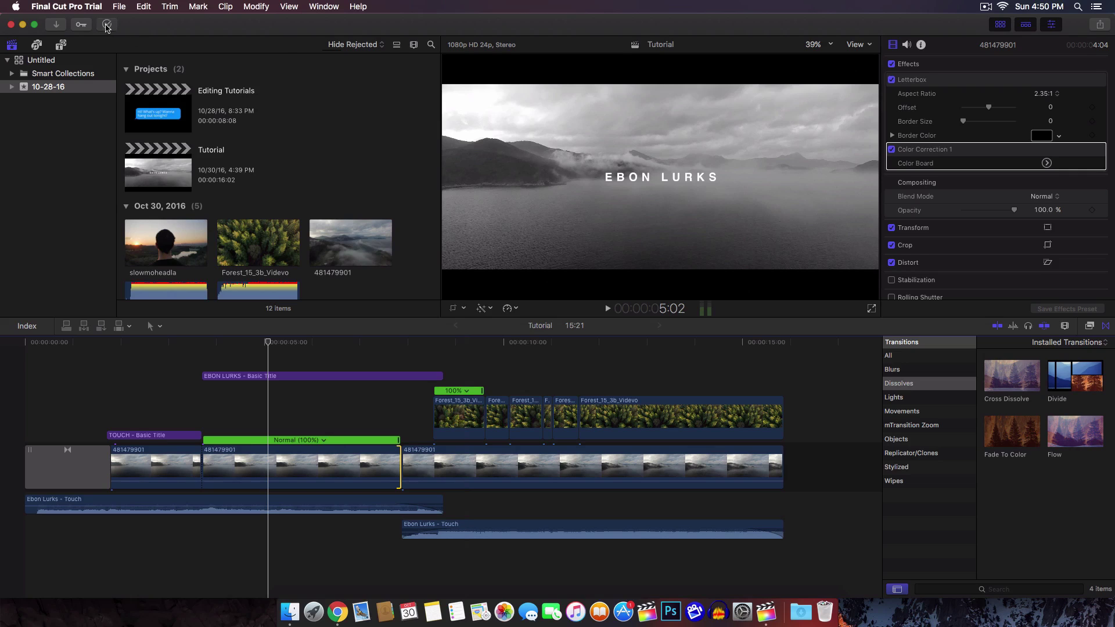
click(106, 25)
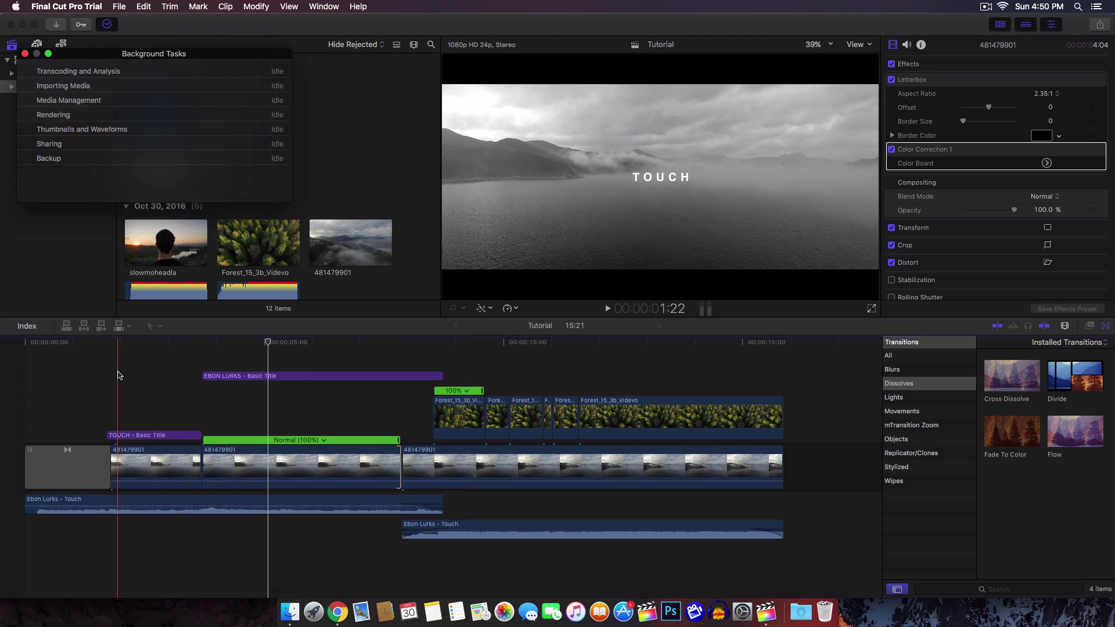
drag(125, 56, 185, 57)
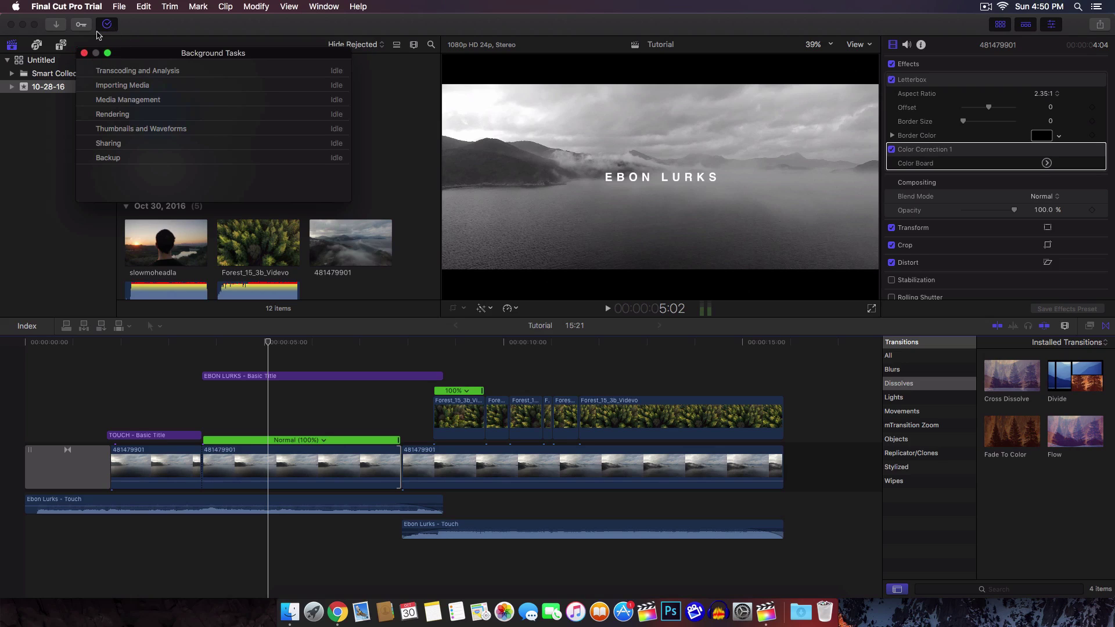
Close the Background Tasks window and dismiss the viewer display options without changes
click(85, 53)
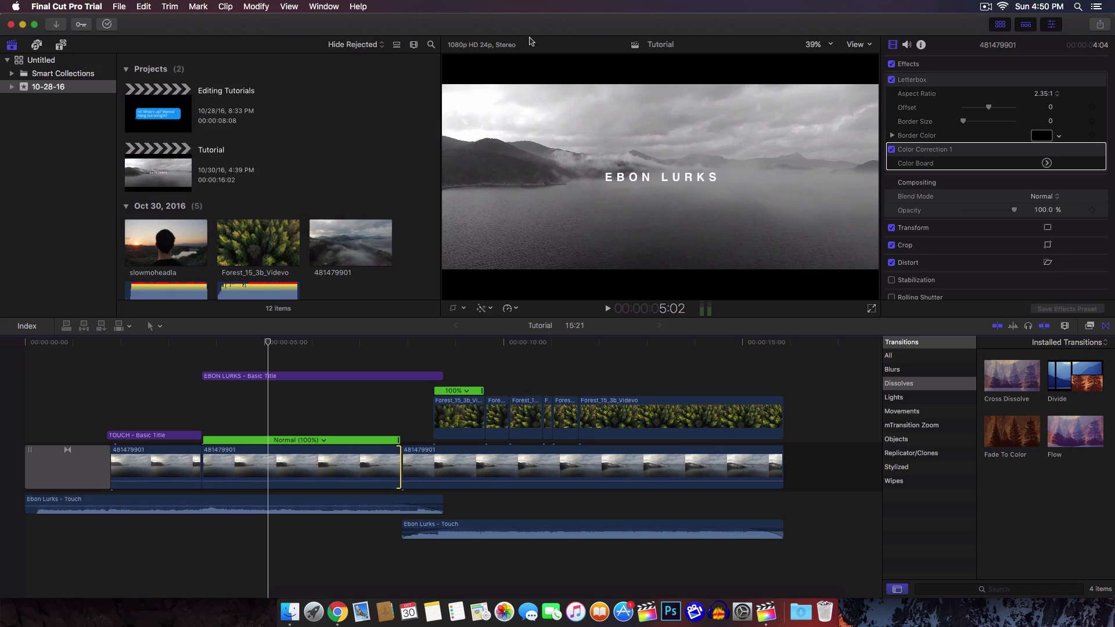
click(863, 46)
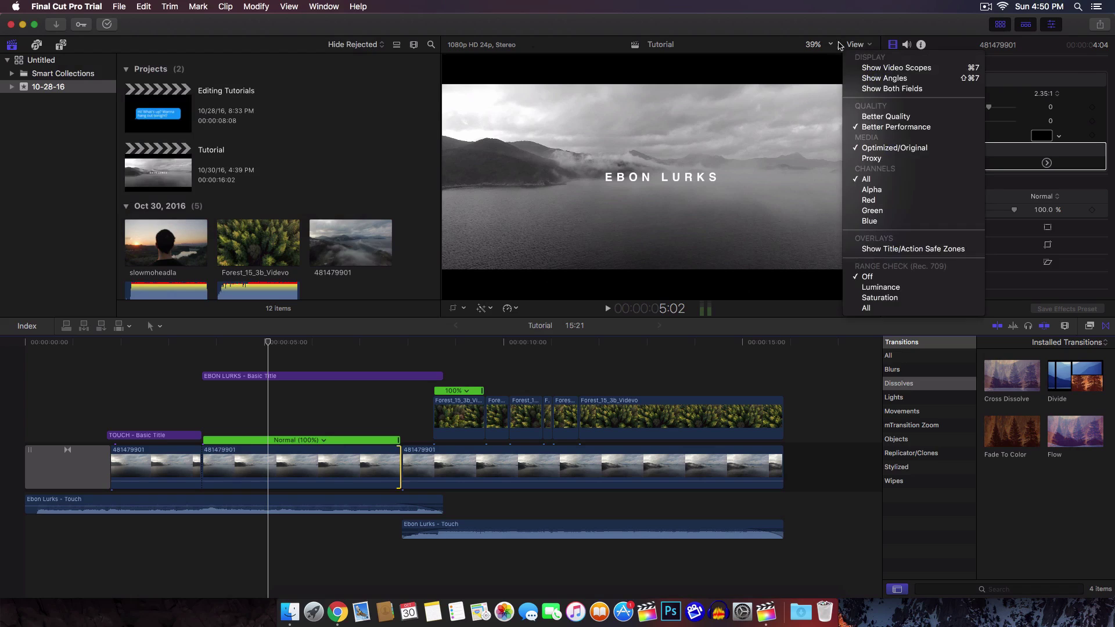
click(808, 35)
Hide and reshow the Browser, Timeline and Inspector, then preview the Share destinations list
click(1000, 25)
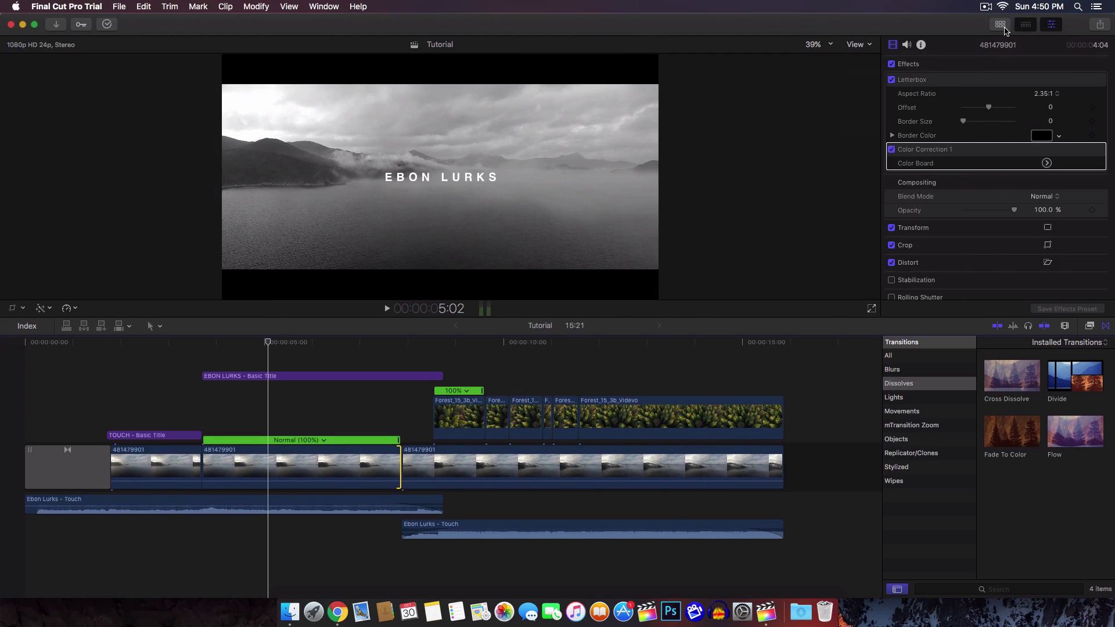
click(1000, 25)
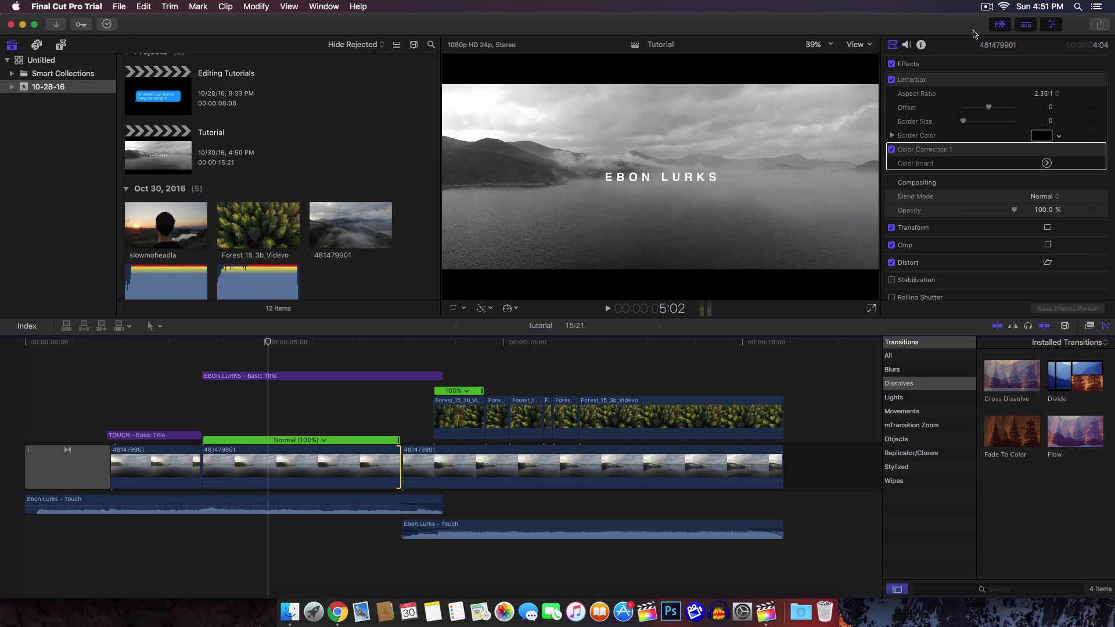
click(1027, 25)
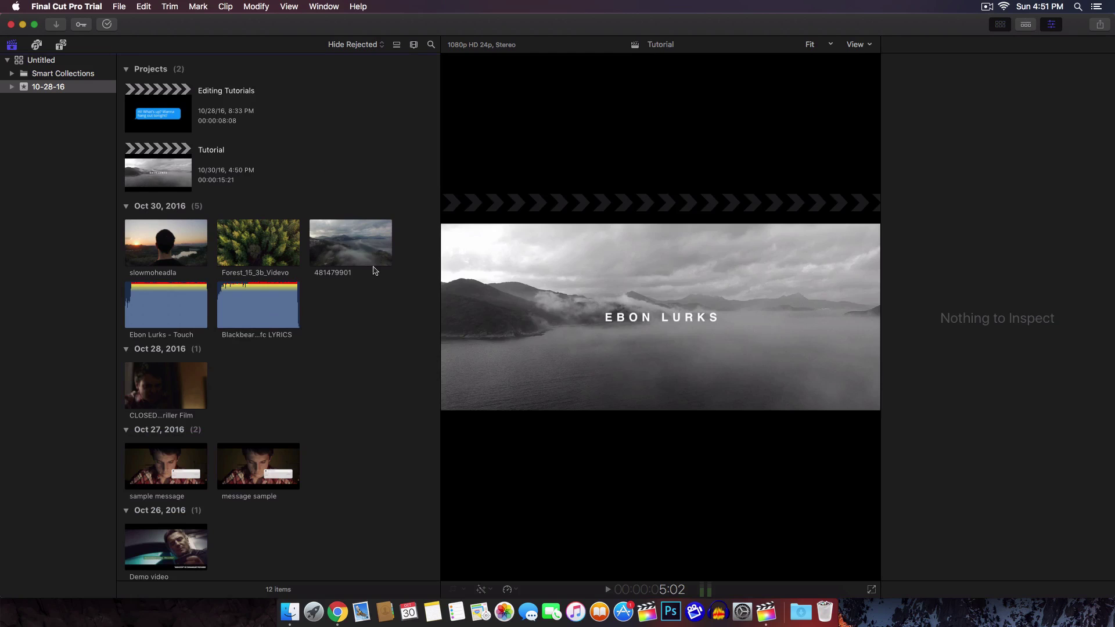
click(1026, 28)
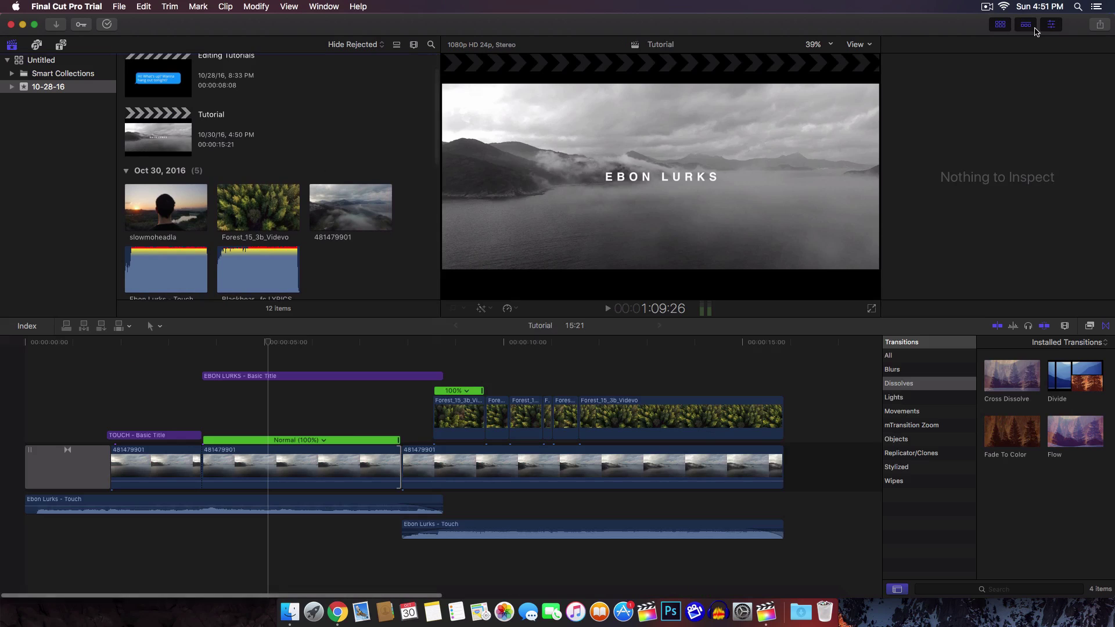
click(1051, 27)
click(1051, 27)
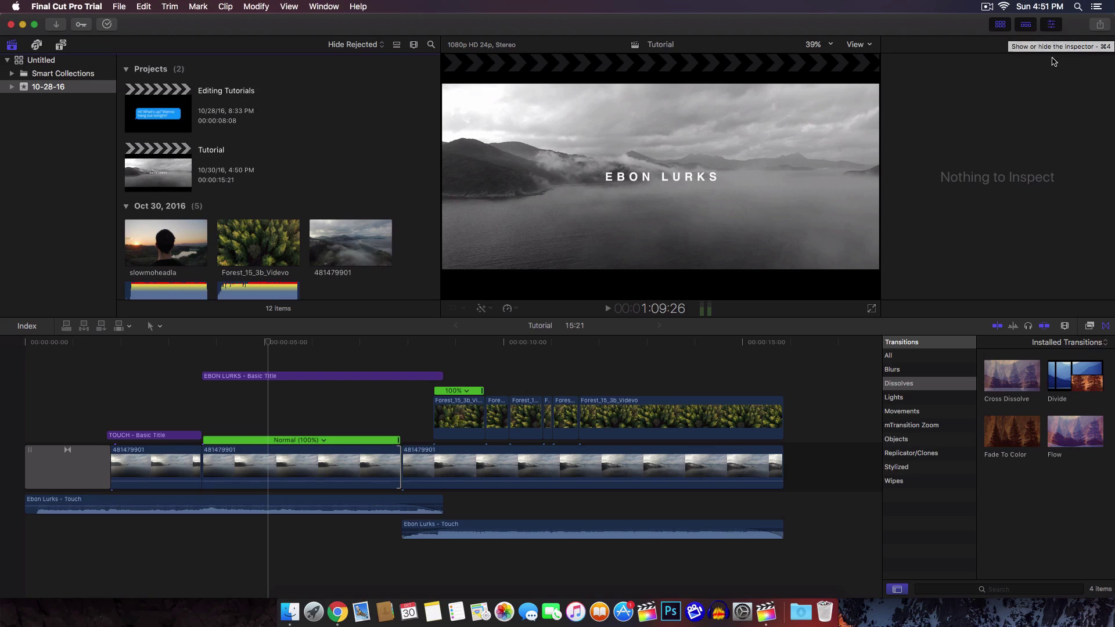
click(1096, 25)
click(1103, 25)
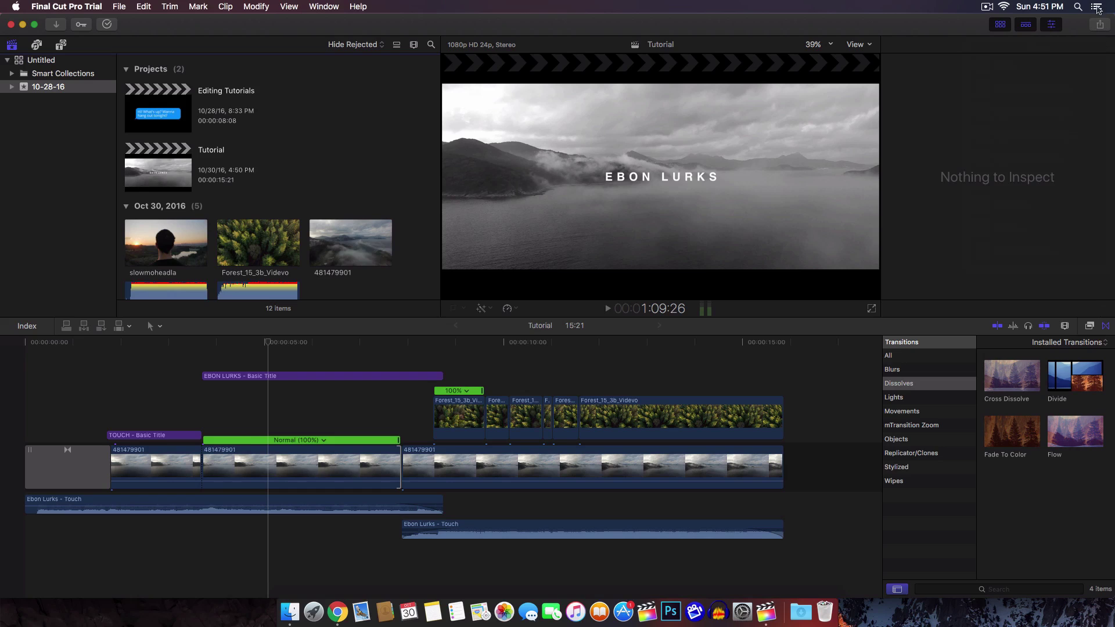
Review the Master File export's Info and Settings, cancel it, and return the playhead to the start
click(1099, 25)
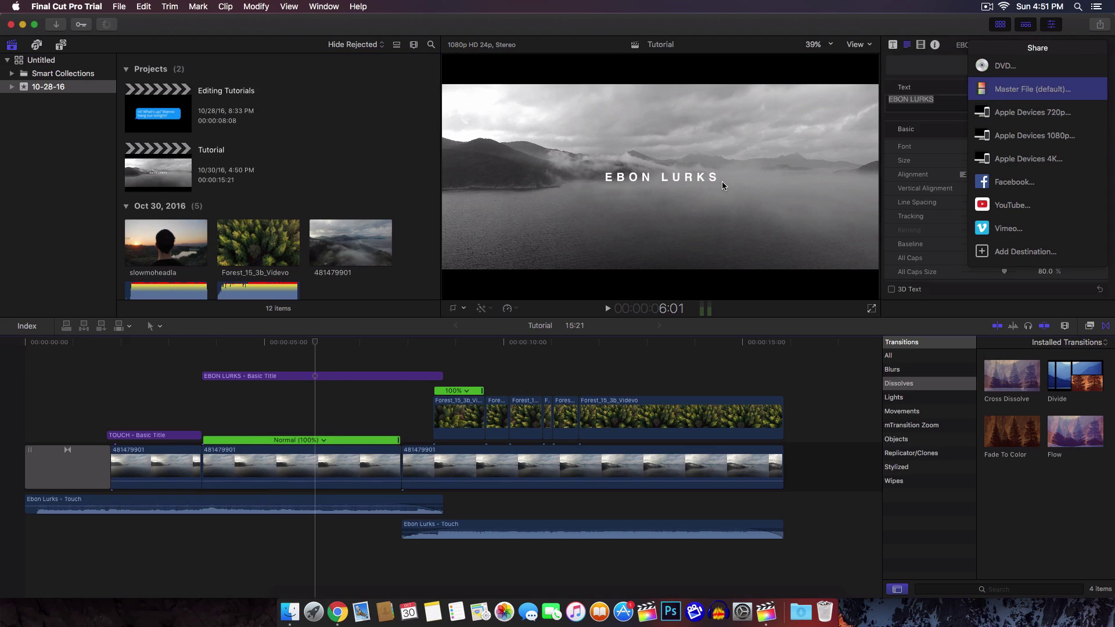
key(Return)
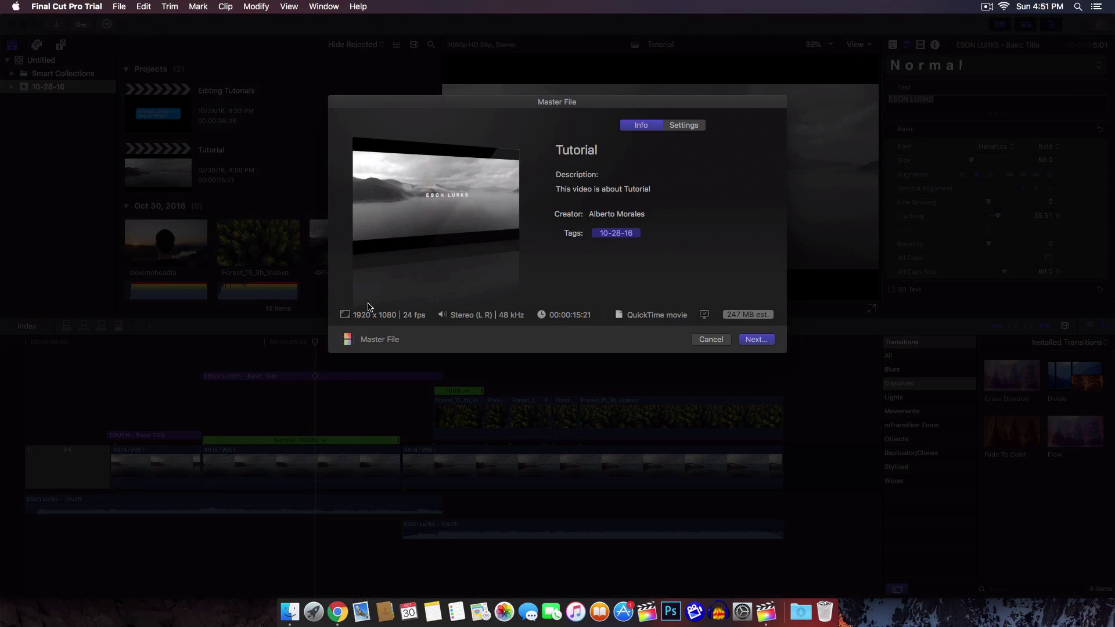
click(684, 125)
click(634, 125)
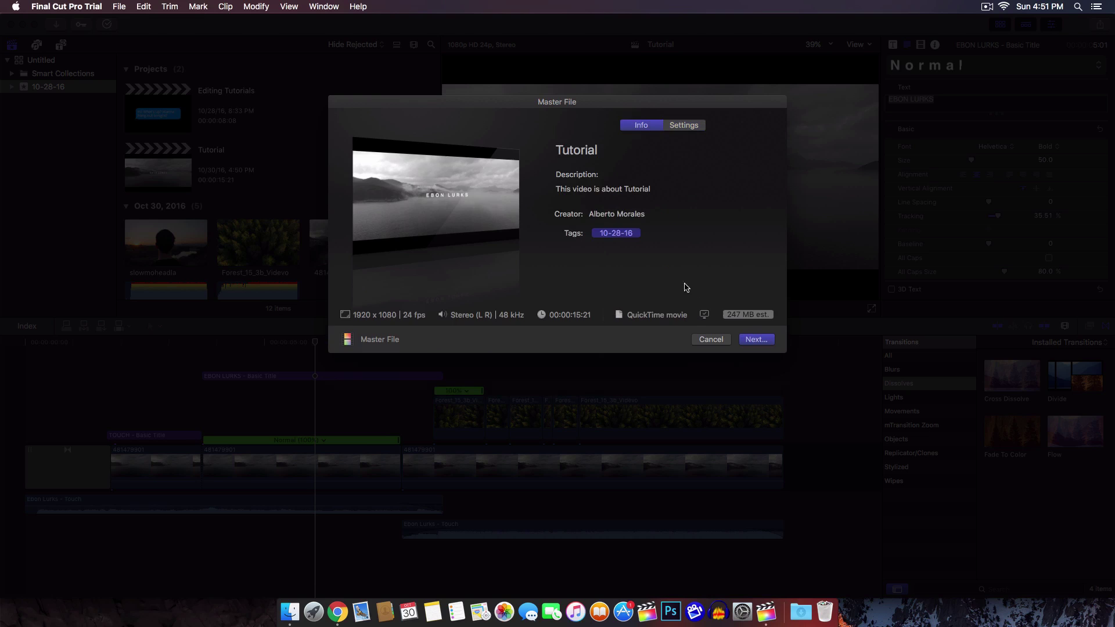
click(711, 339)
click(27, 358)
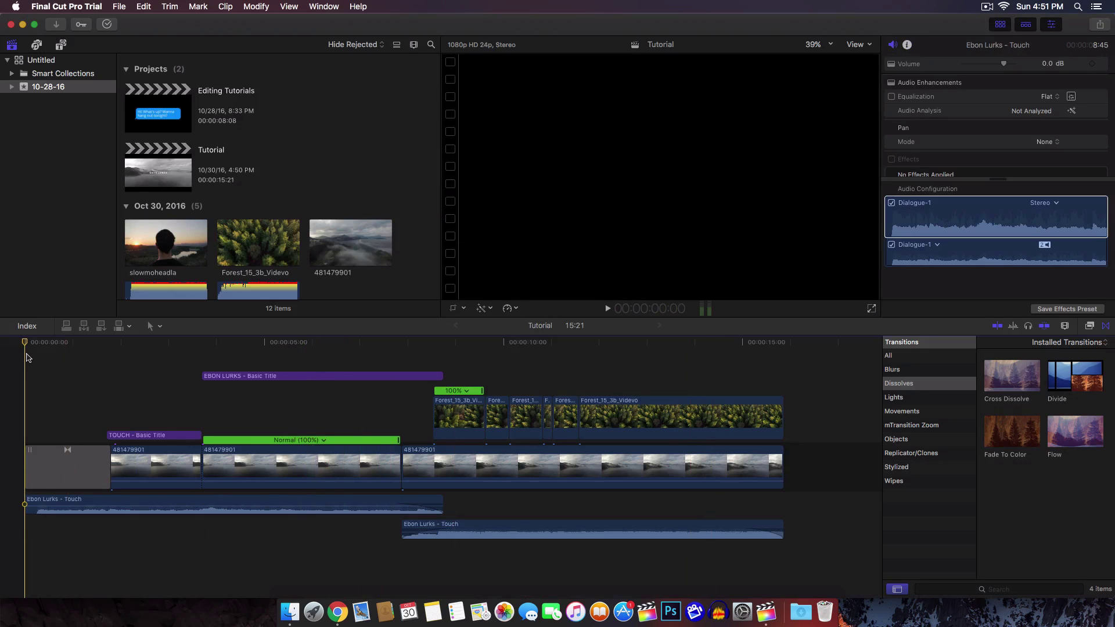
Play the edit from the start, stop, and park the playhead near 4:19 on EBON LURKS
key(space)
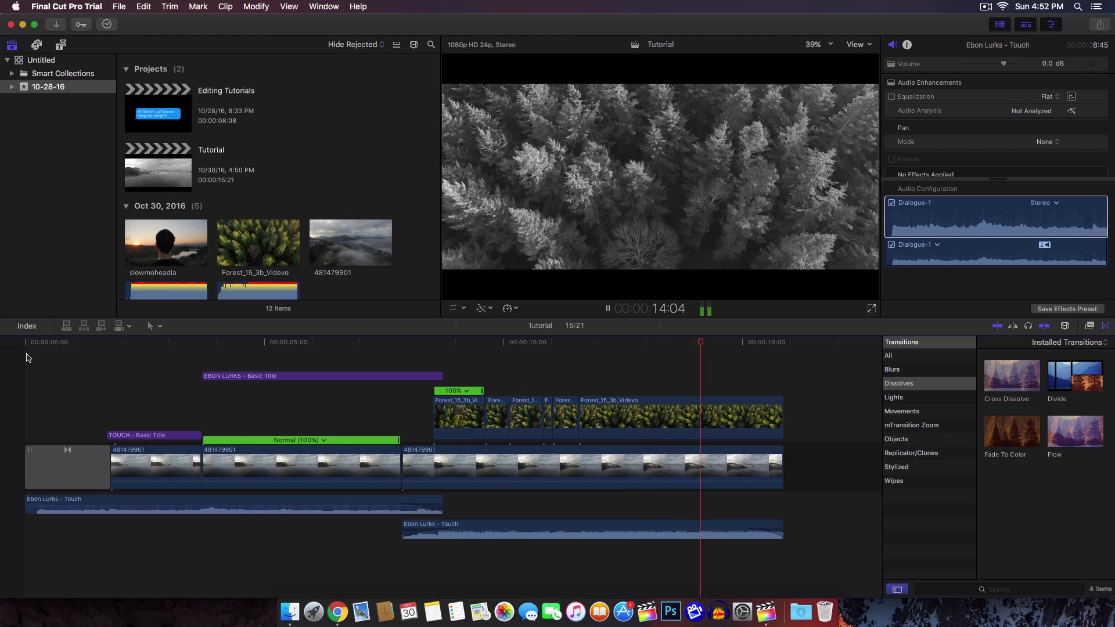
click(27, 346)
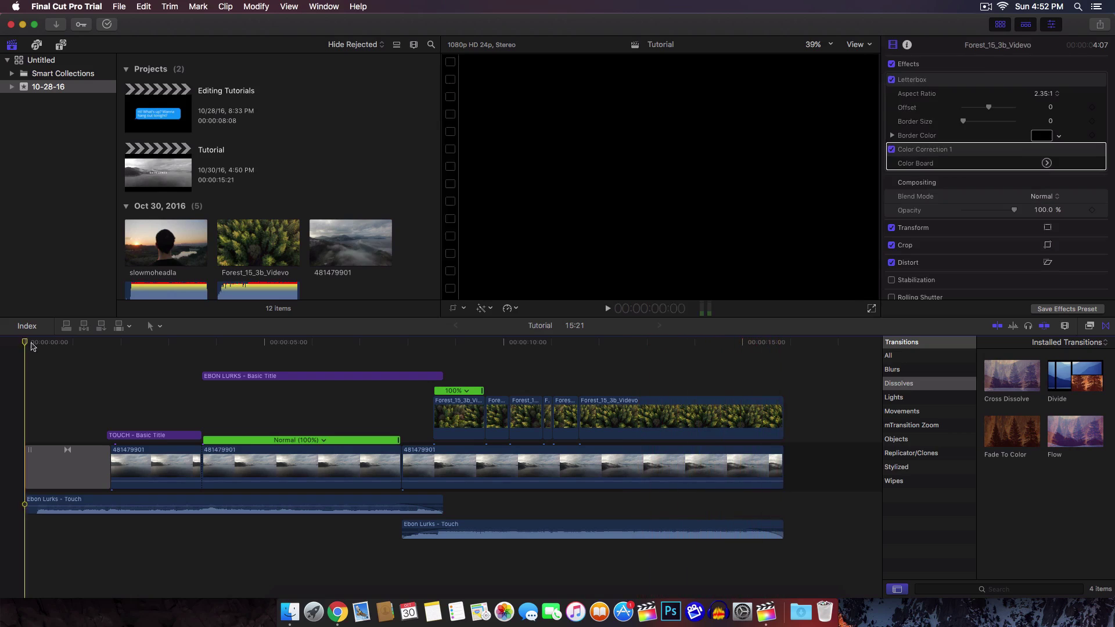
drag(42, 347, 205, 351)
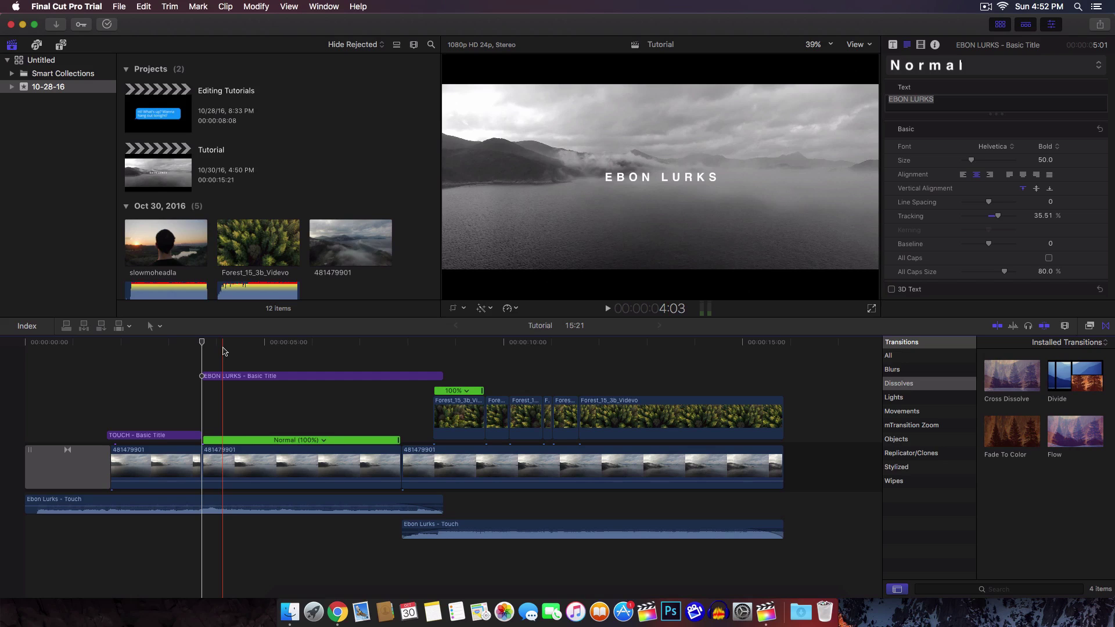
click(256, 348)
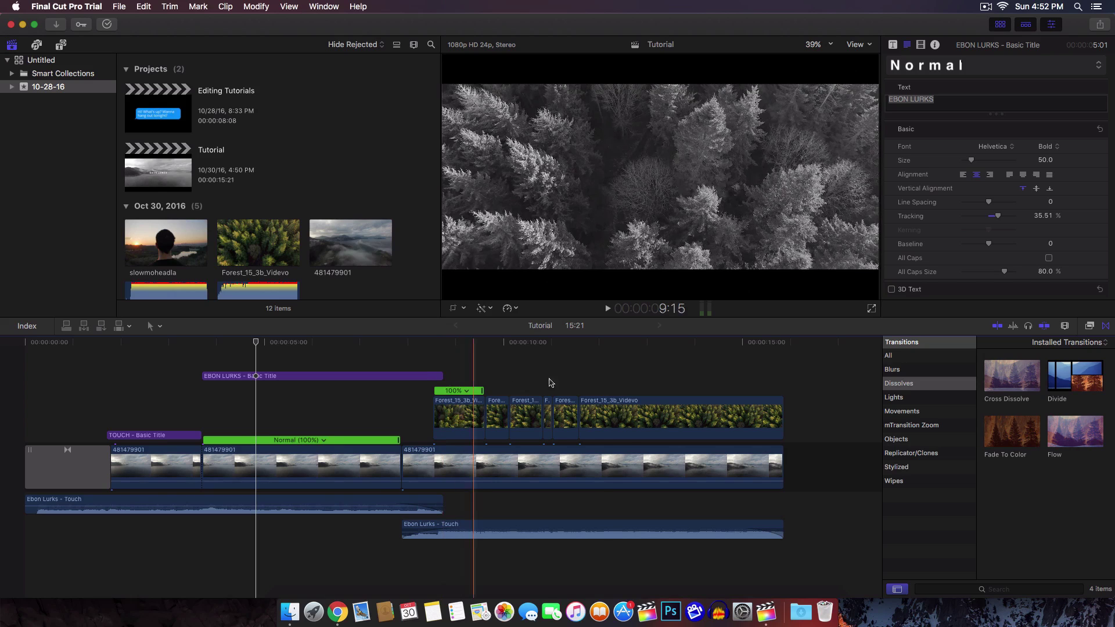
Toggle the transitions category list on and off, leaving it hidden
click(897, 589)
click(898, 590)
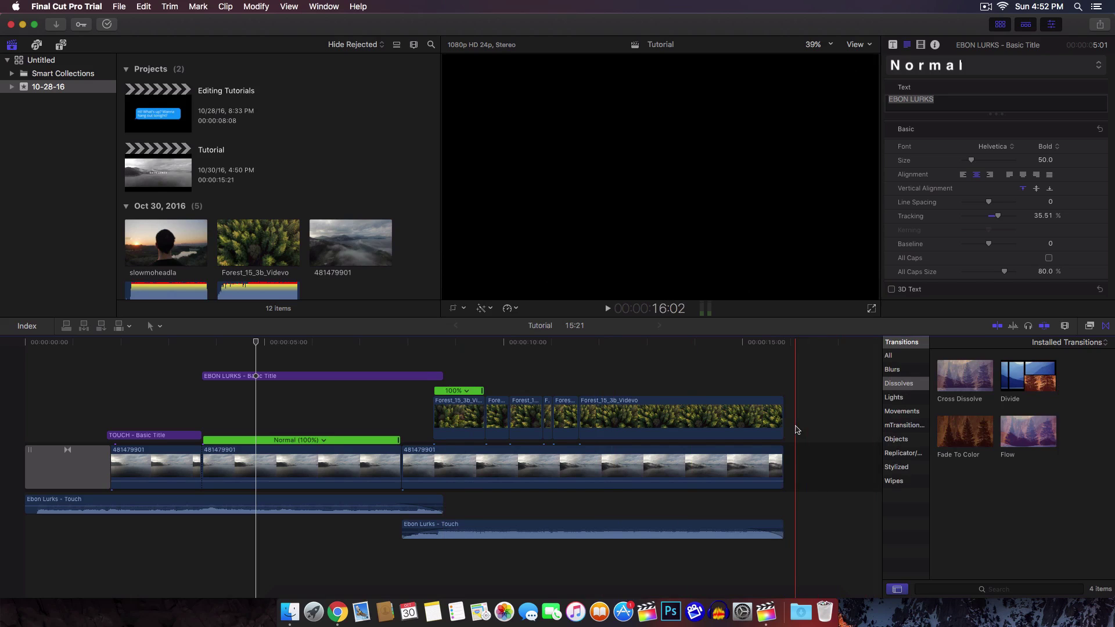
click(898, 591)
click(898, 591)
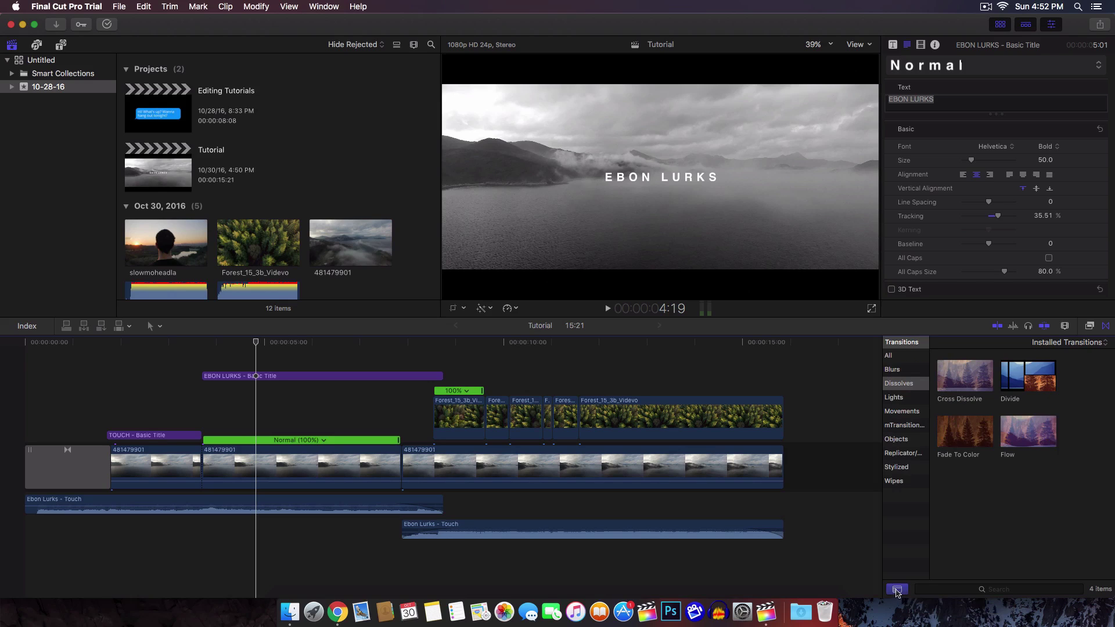
click(894, 589)
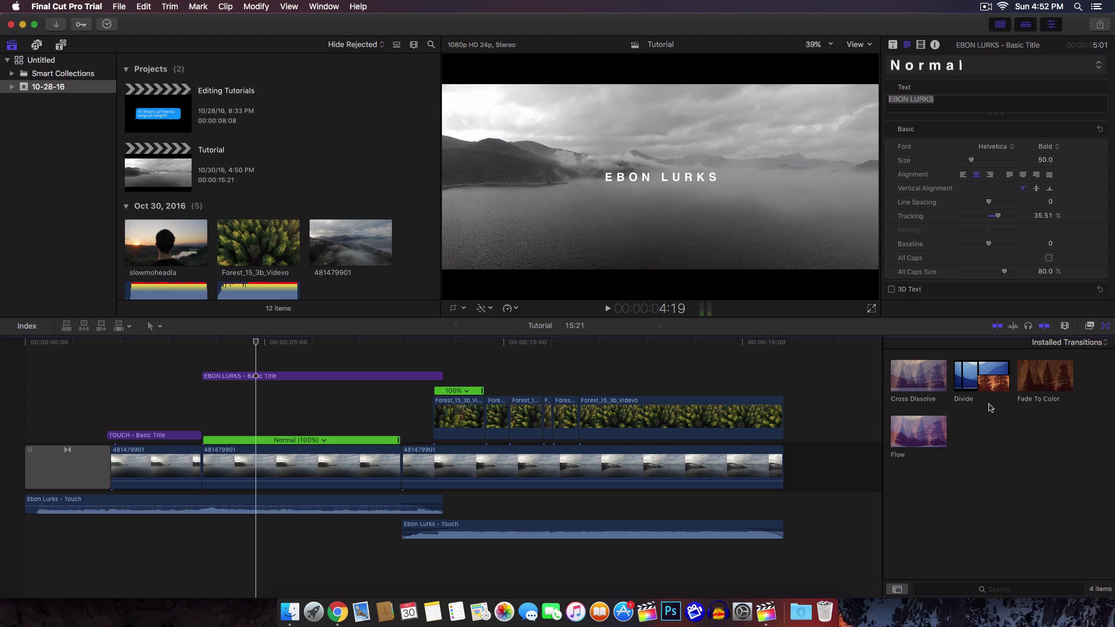
Open File > Import > Media, close it without importing, and place the playhead at 5:15
click(118, 7)
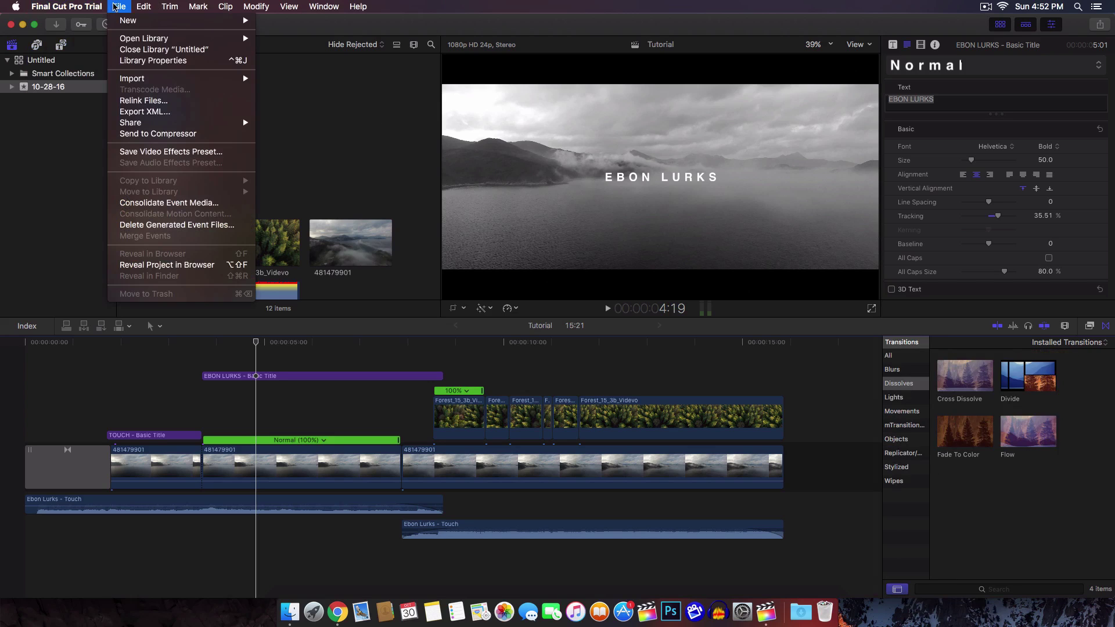
click(285, 80)
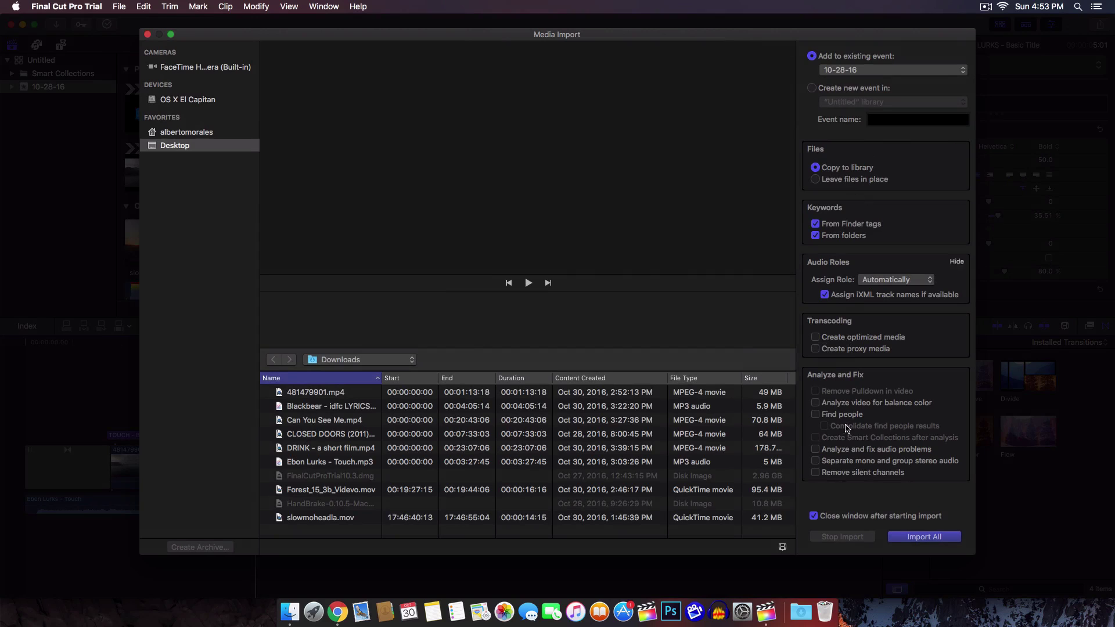
click(148, 34)
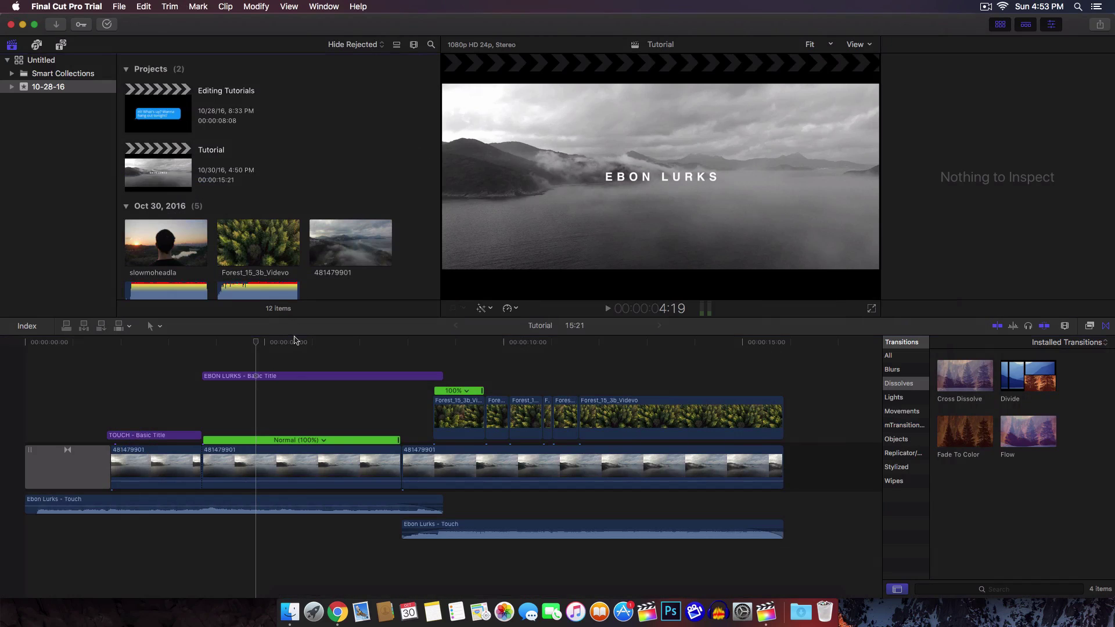
click(295, 342)
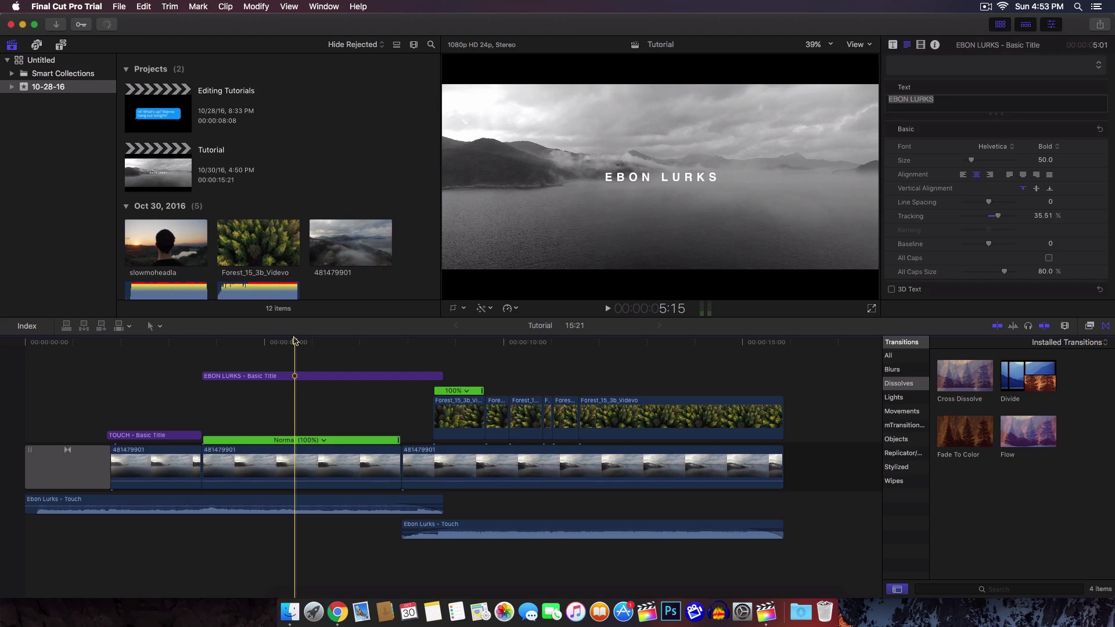